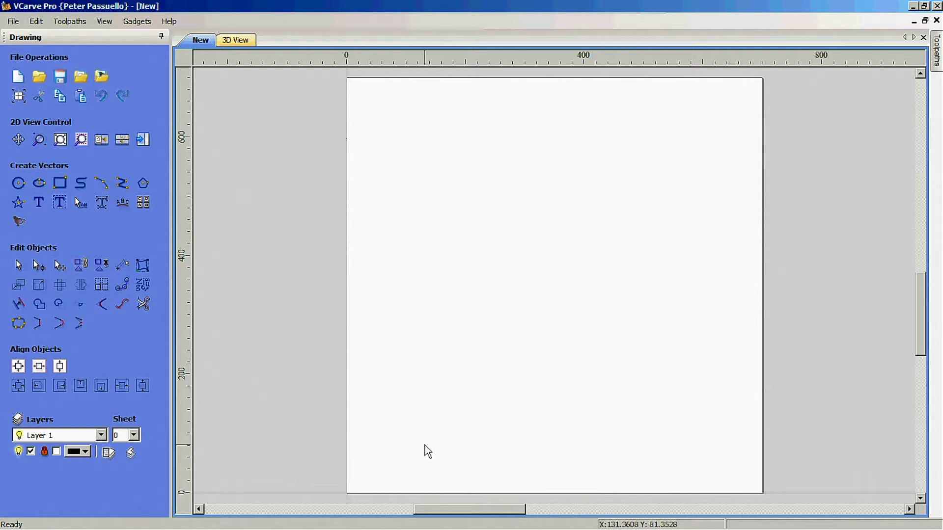
Import the colored Santa Claus bitmap from the Santa with Gifts folder
left_click(101, 76)
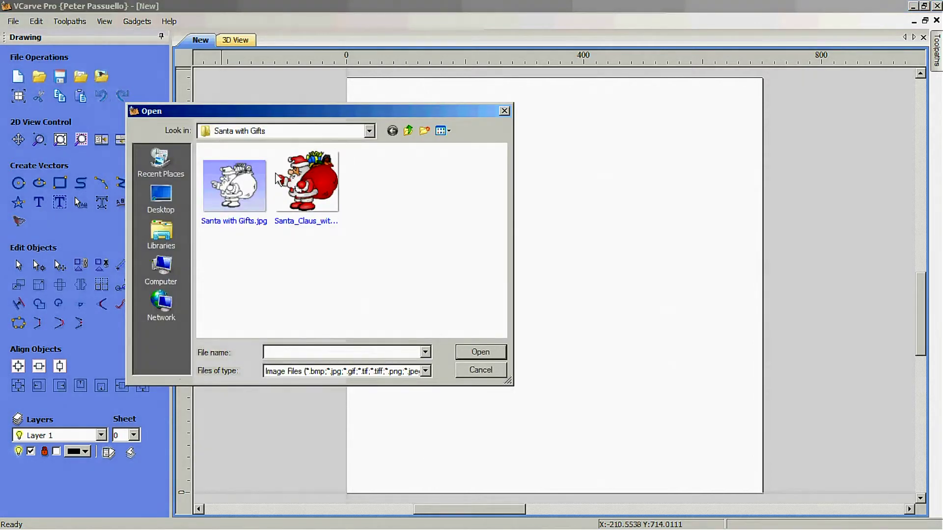
left_click(317, 210)
left_click(481, 352)
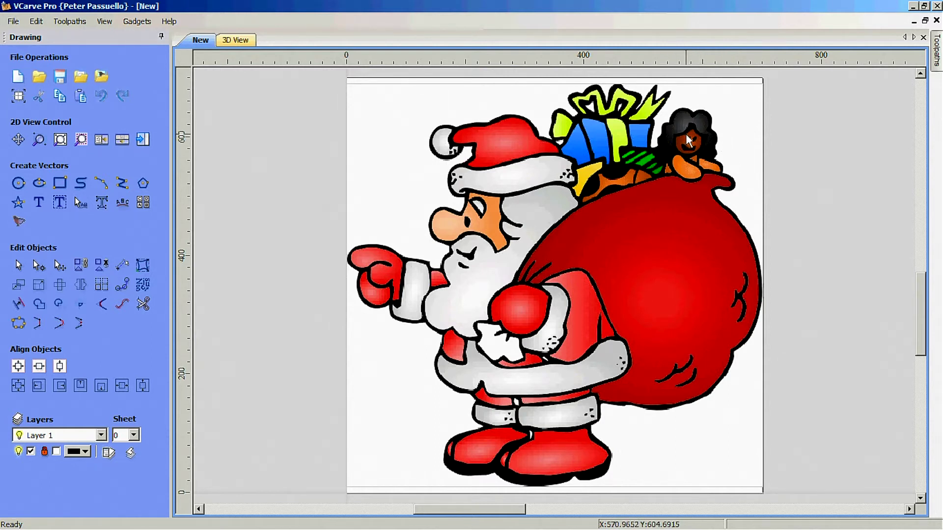
Trace the Santa bitmap in color mode, fitting vectors to black only with 16 colors and a 1-pixel noise filter
left_click(515, 173)
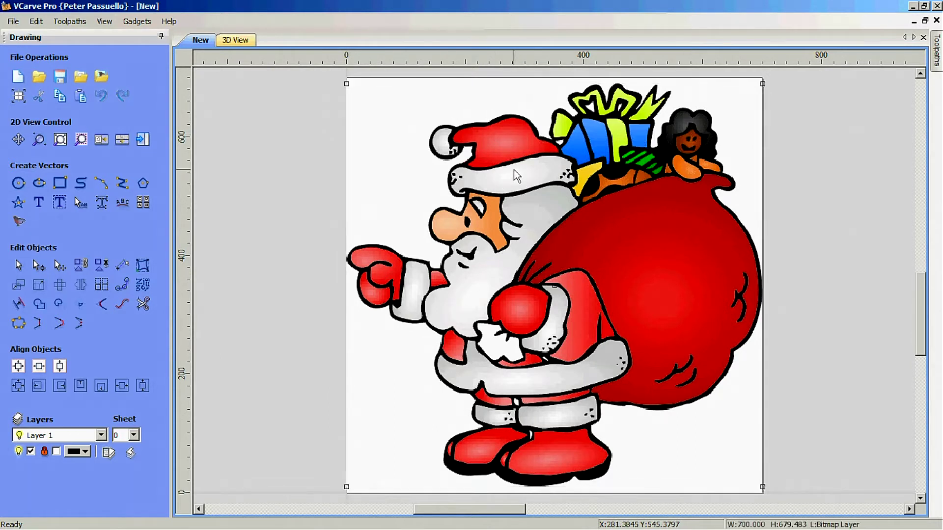
left_click(19, 224)
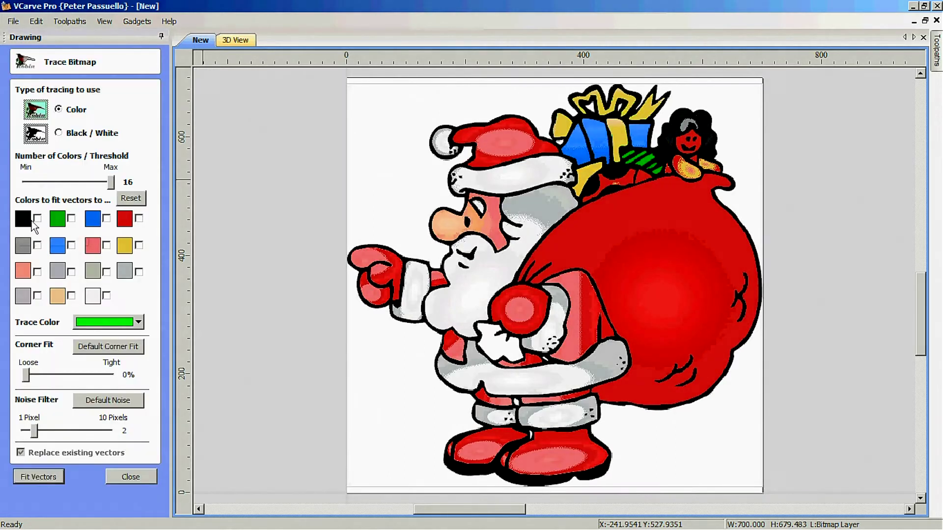
left_click(37, 219)
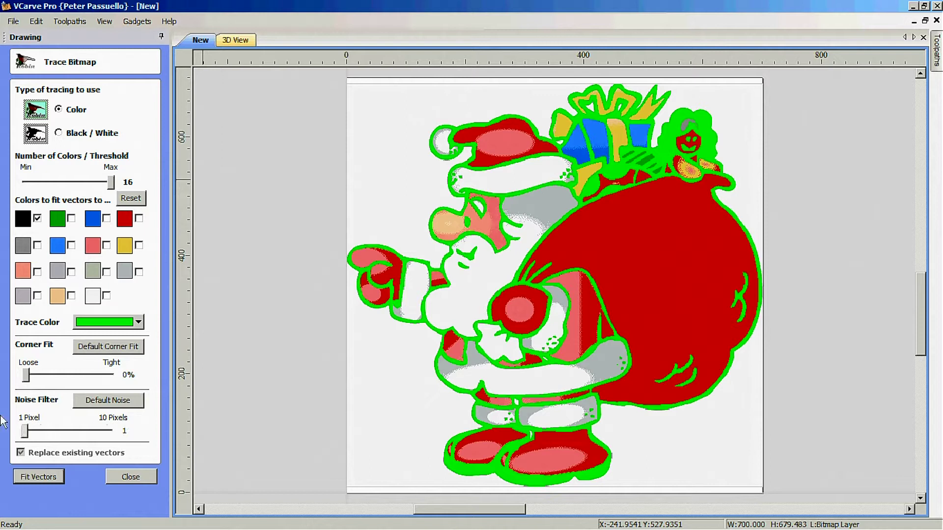
left_click(38, 476)
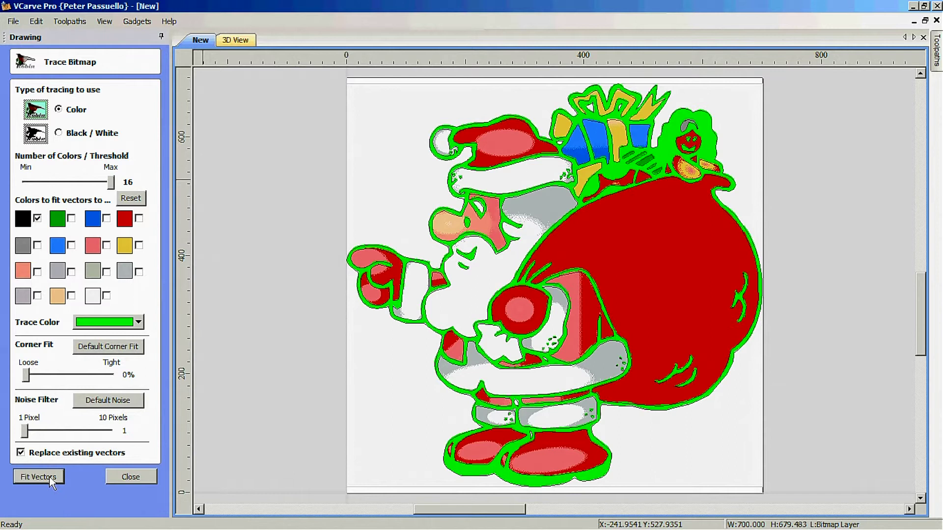
left_click(130, 475)
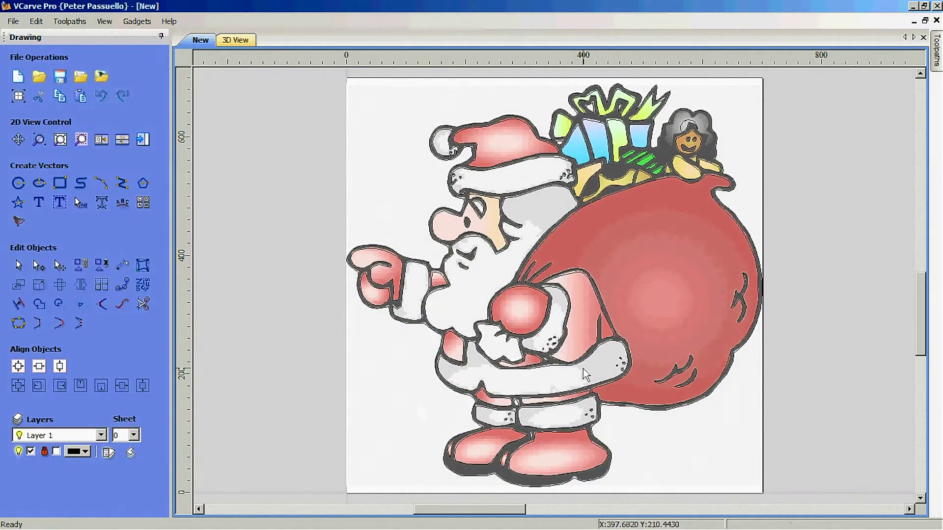
Delete the stray curved vector inside the gray area of the doll's hair
scroll(688, 108, "up", 5)
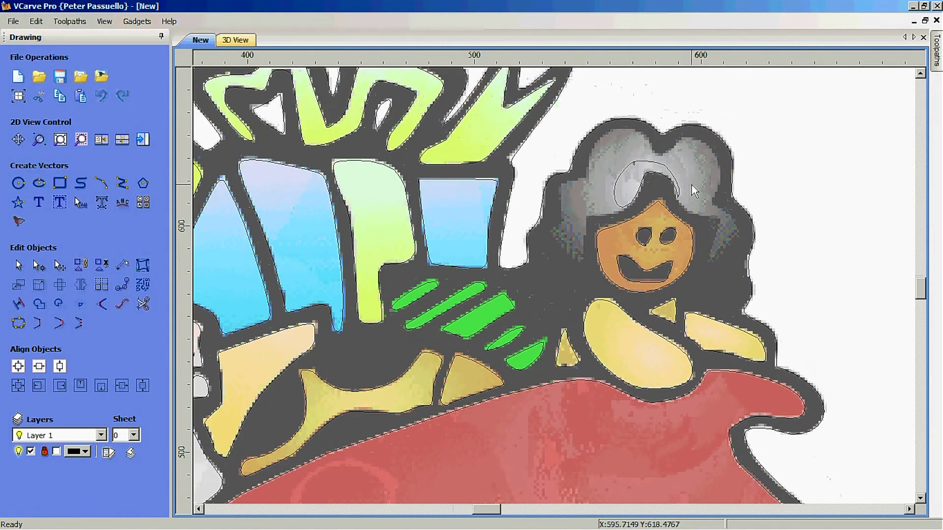
scroll(697, 143, "up", 4)
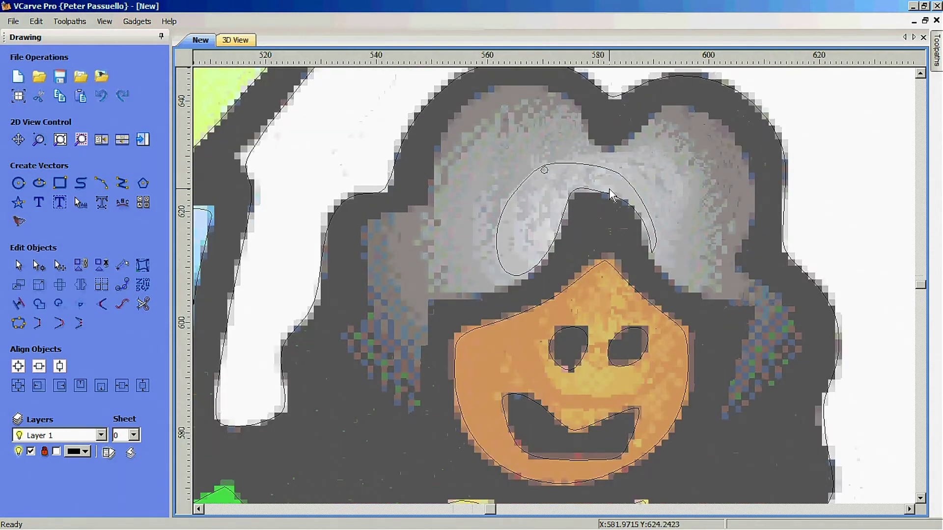
left_click_drag(461, 131, 739, 290)
key("Escape")
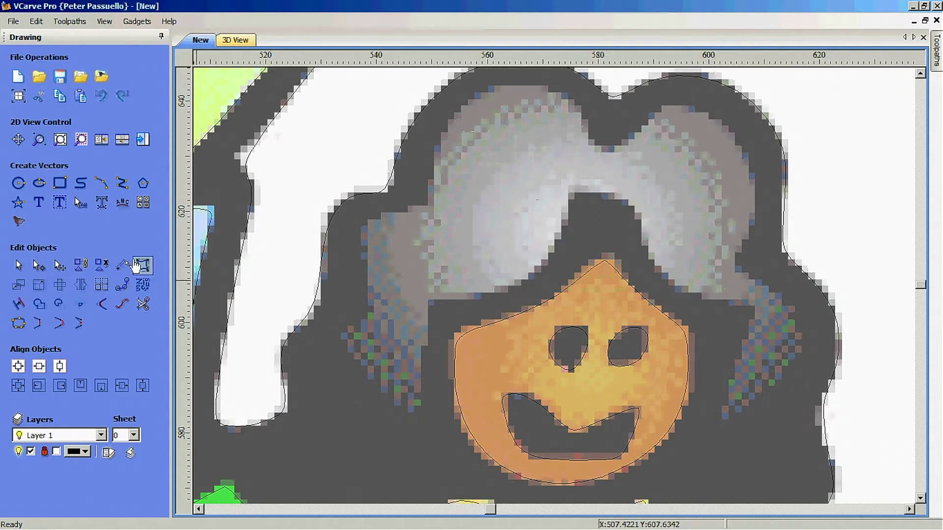
Start a curve at the lower tip of the doll's left hair lock and trace the gray area's outer left edge upward
left_click(105, 187)
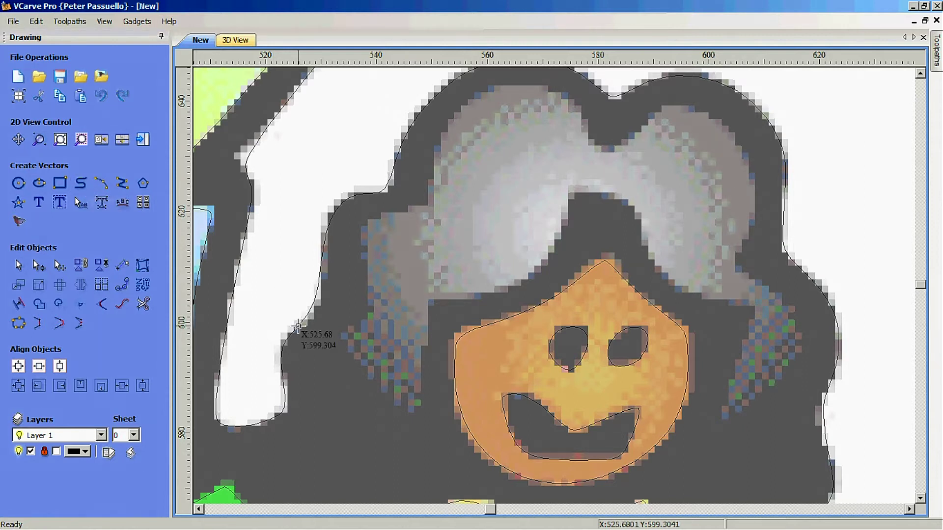
left_click(395, 399)
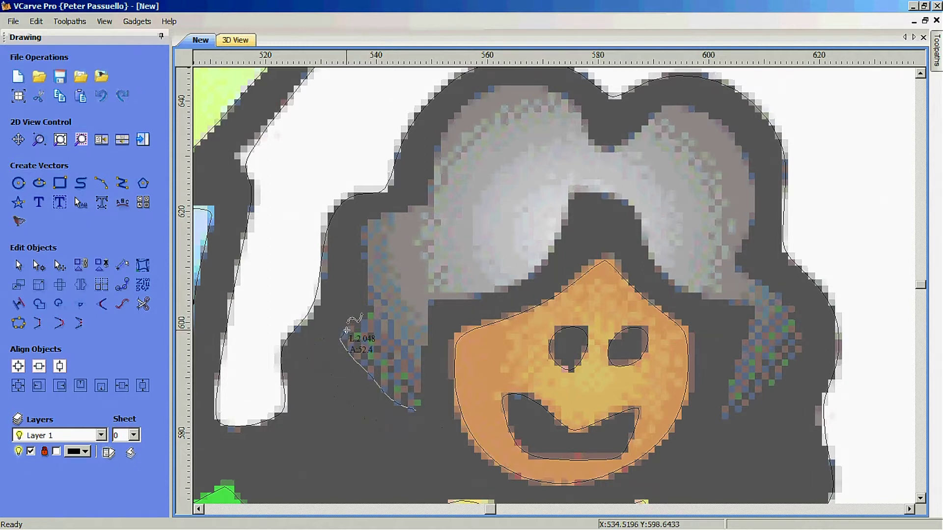
left_click(361, 327)
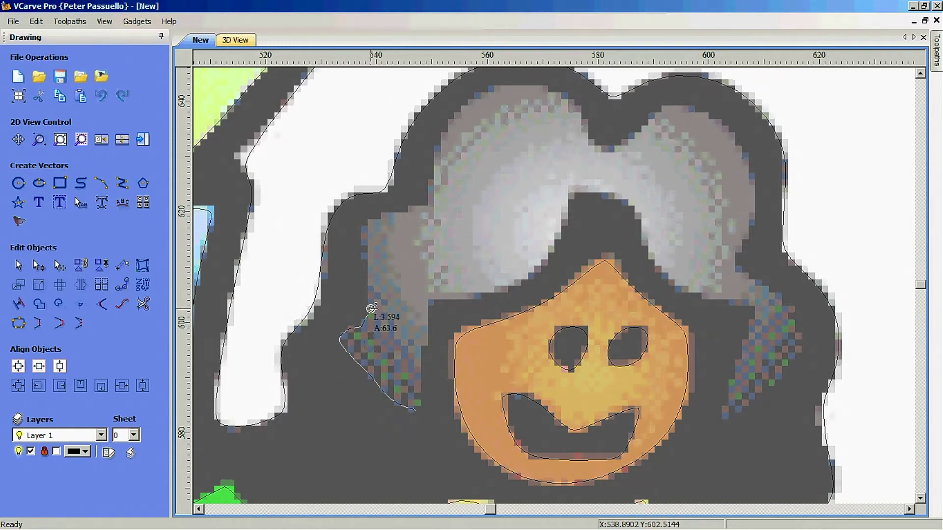
left_click(372, 294)
left_click(367, 237)
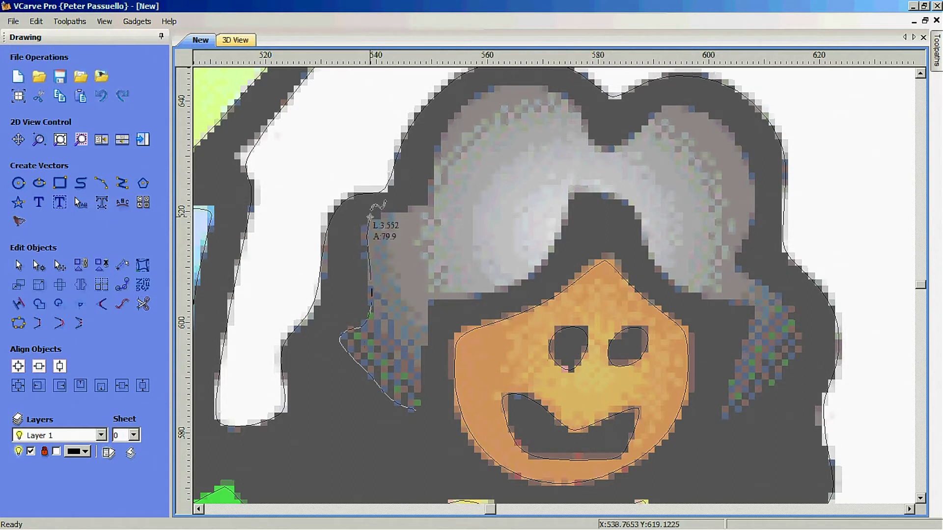
left_click(385, 215)
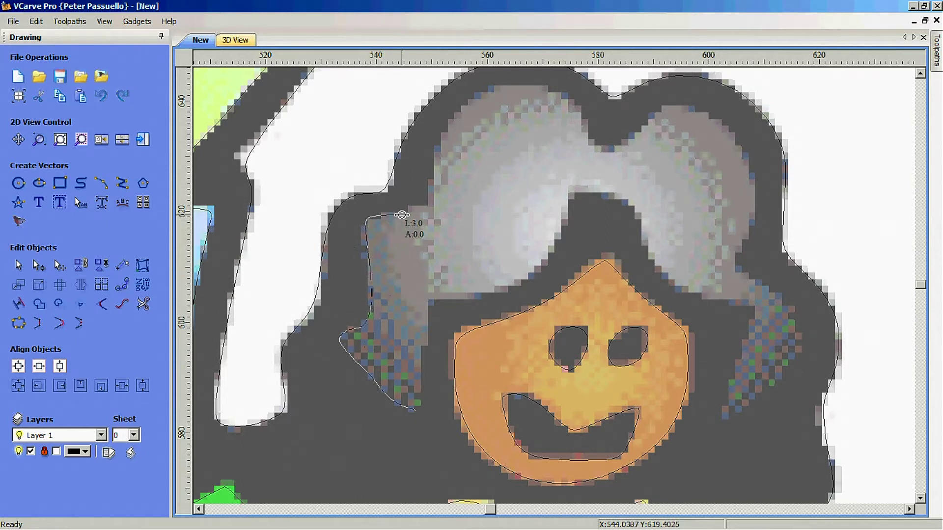
left_click(431, 206)
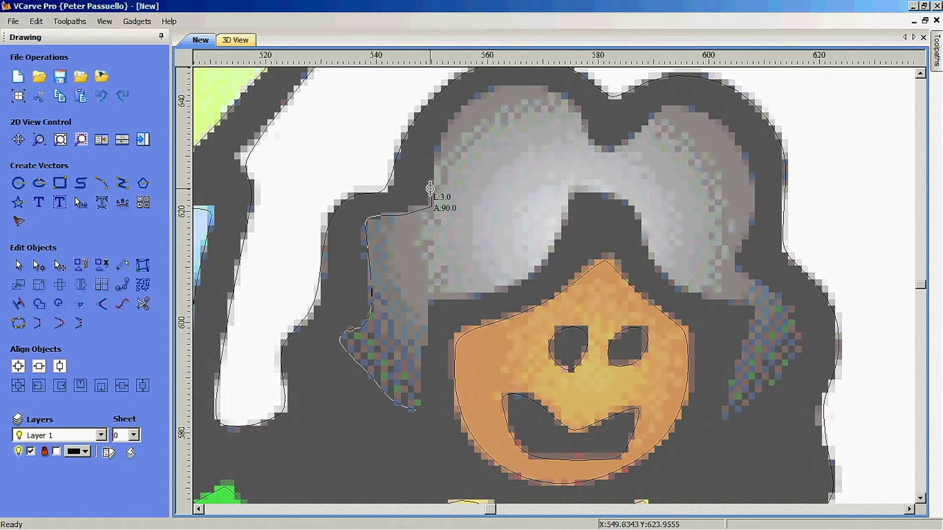
left_click(431, 160)
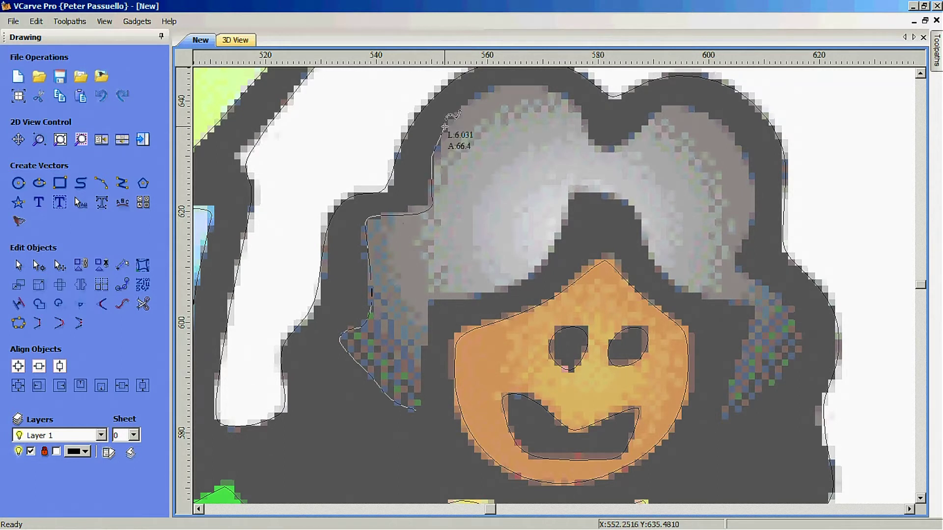
Continue the curve over the left lobe of the doll's gray hair and down into the dip between the lobes
left_click(466, 102)
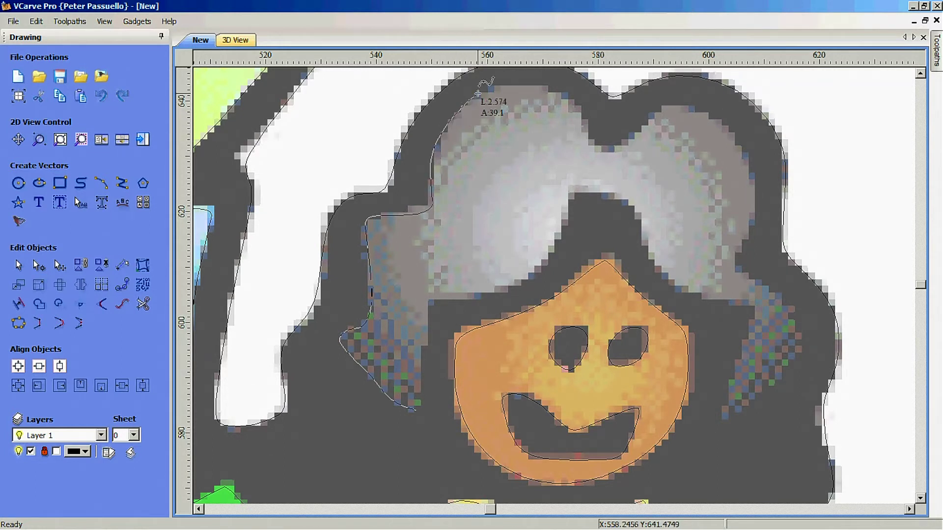
left_click(515, 87)
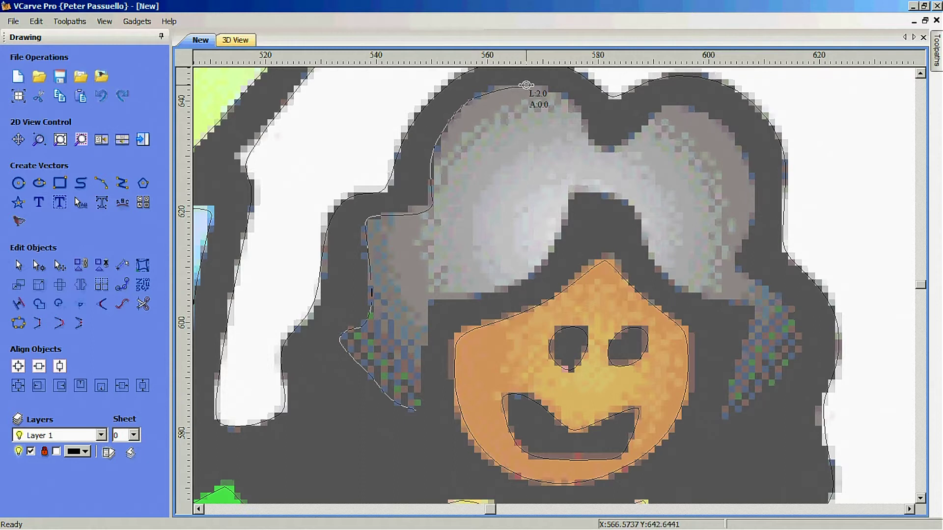
left_click(568, 99)
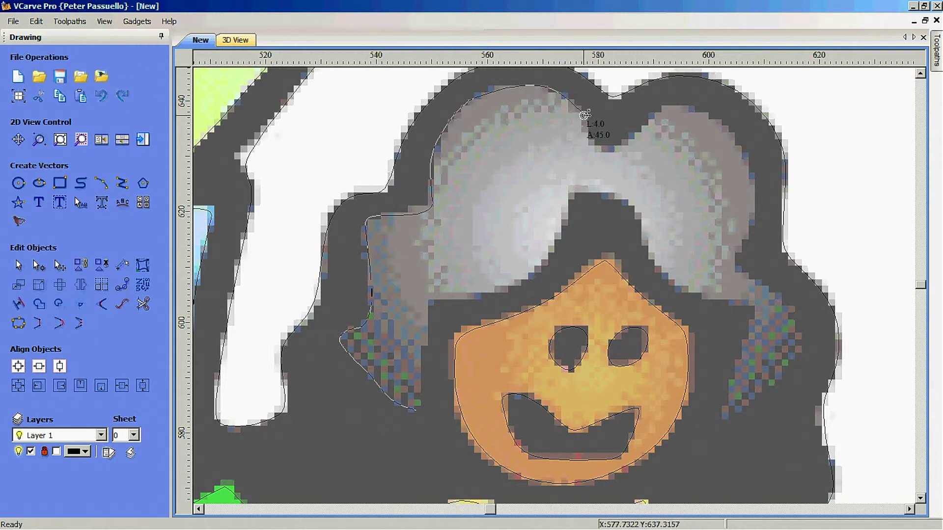
left_click(597, 148)
left_click(613, 149)
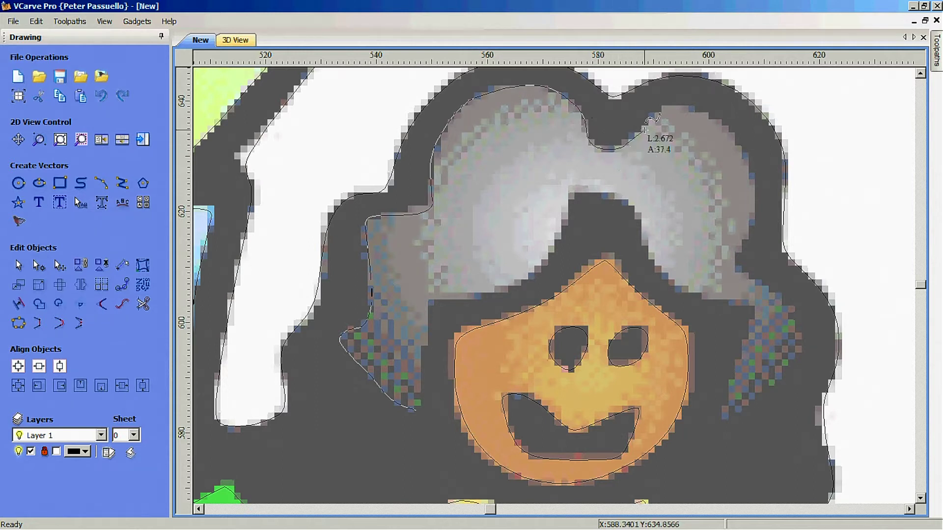
Continue the curve over the right lobe of the gray hair and down its outer right side
left_click(661, 107)
left_click(689, 107)
left_click(716, 119)
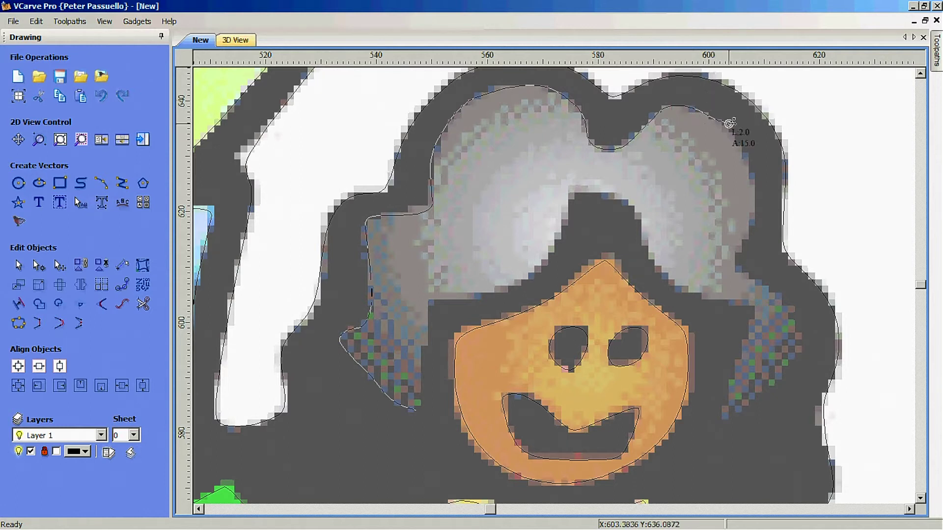
left_click(747, 153)
left_click(757, 187)
left_click(757, 207)
left_click(752, 230)
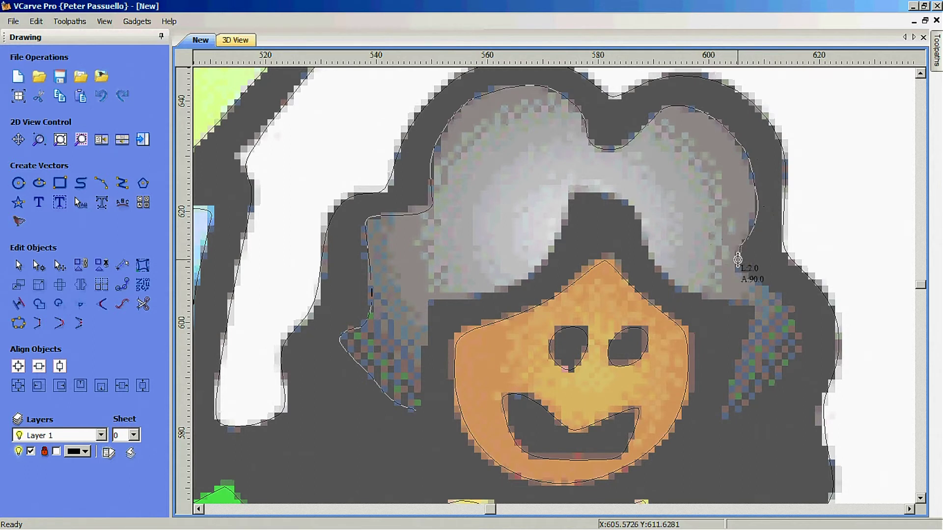
Trace the curve around the outer edge of the right hair lock down to its lower tip
left_click(741, 251)
left_click(745, 275)
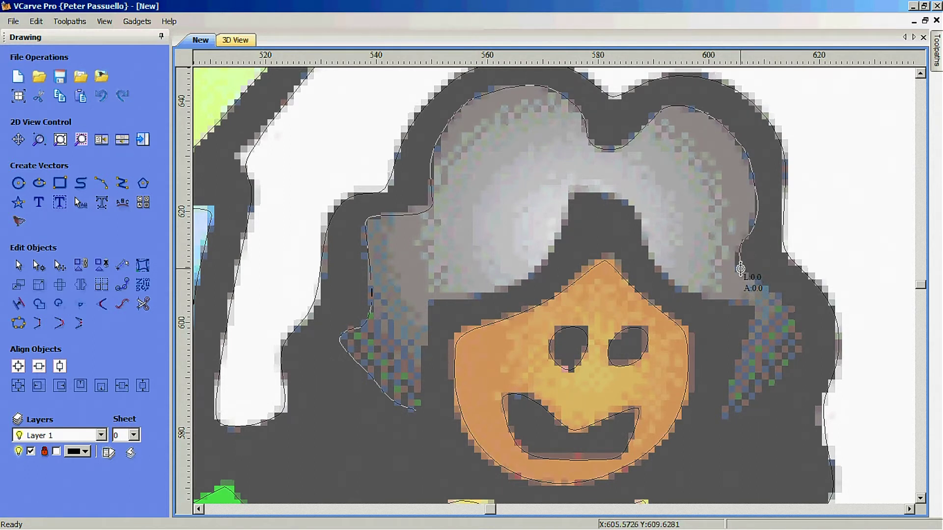
left_click(771, 283)
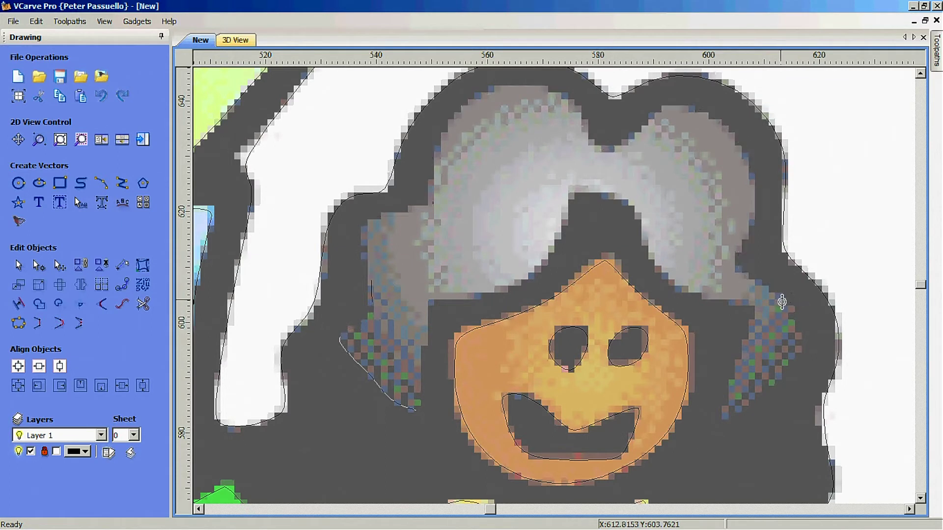
left_click(798, 318)
left_click(799, 347)
left_click(765, 381)
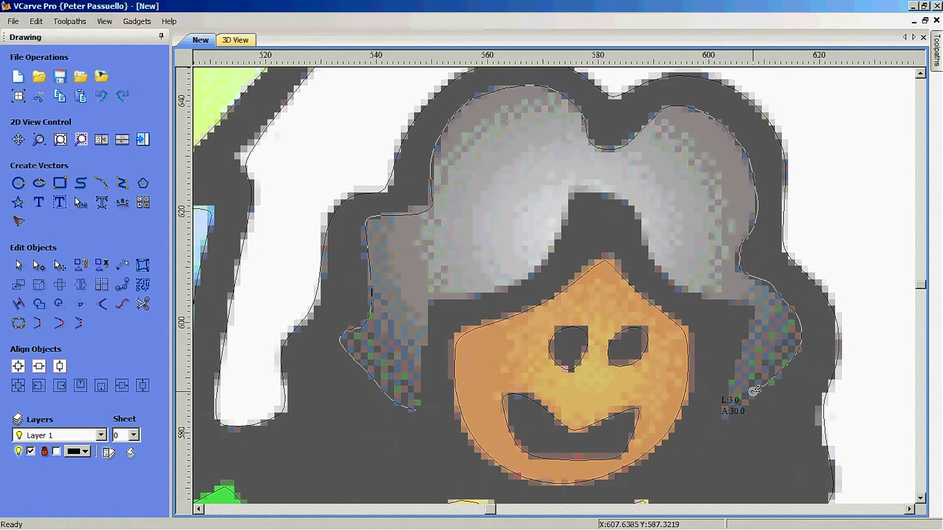
left_click(741, 406)
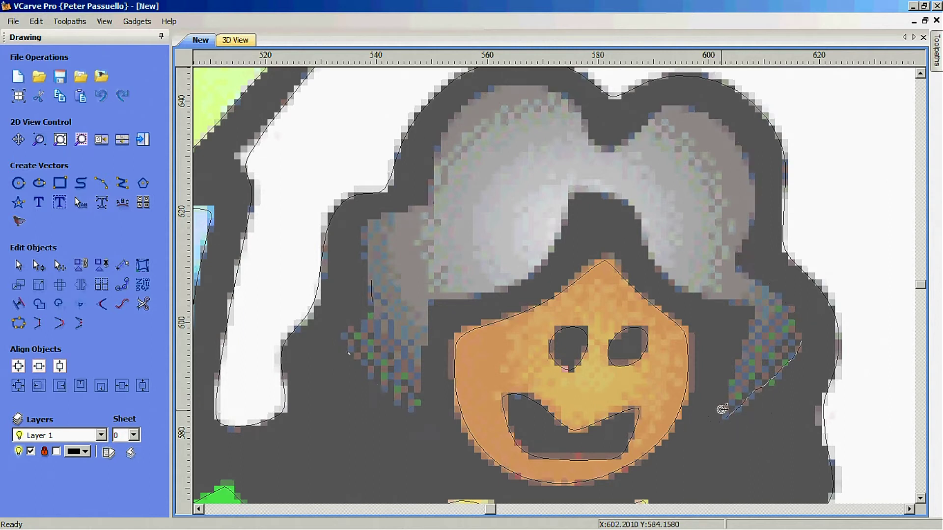
left_click(726, 417)
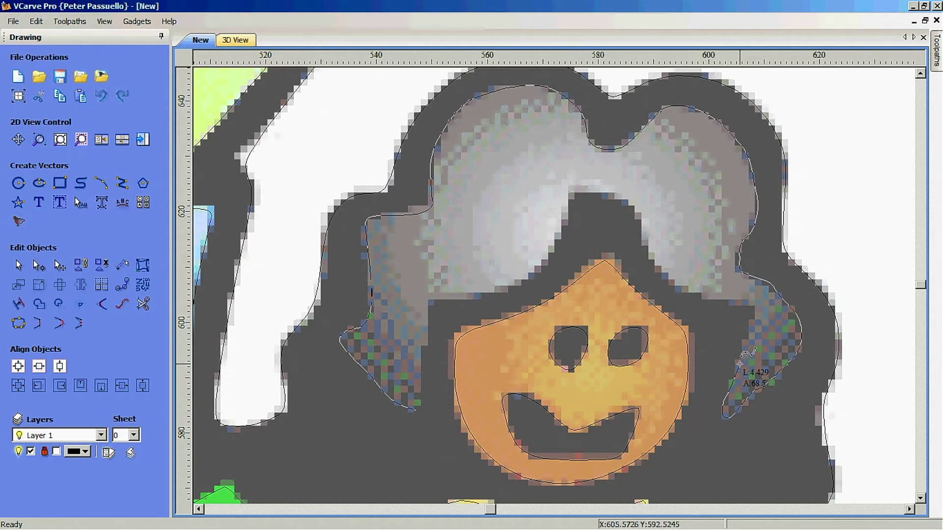
Continue the curve up the inner edge of the doll's right hair lock to the corner under the fringe
left_click(749, 344)
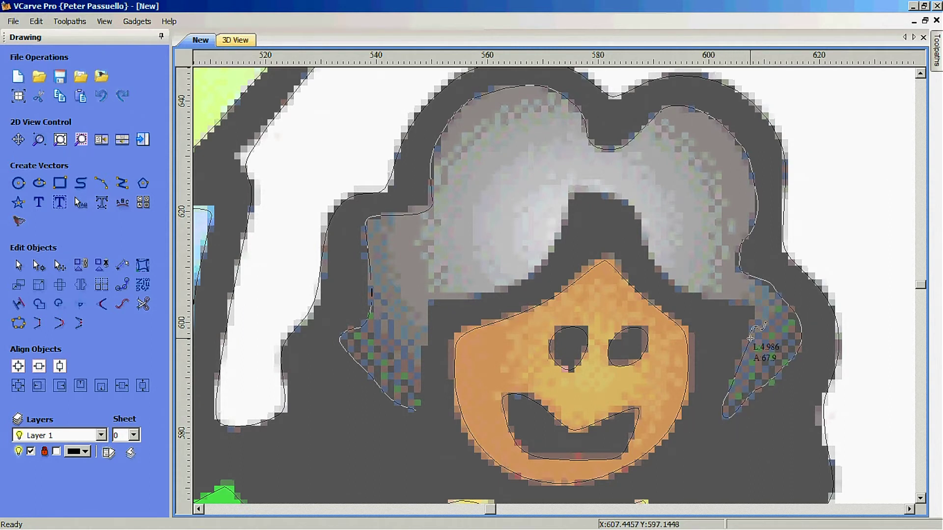
left_click(750, 307)
left_click(734, 304)
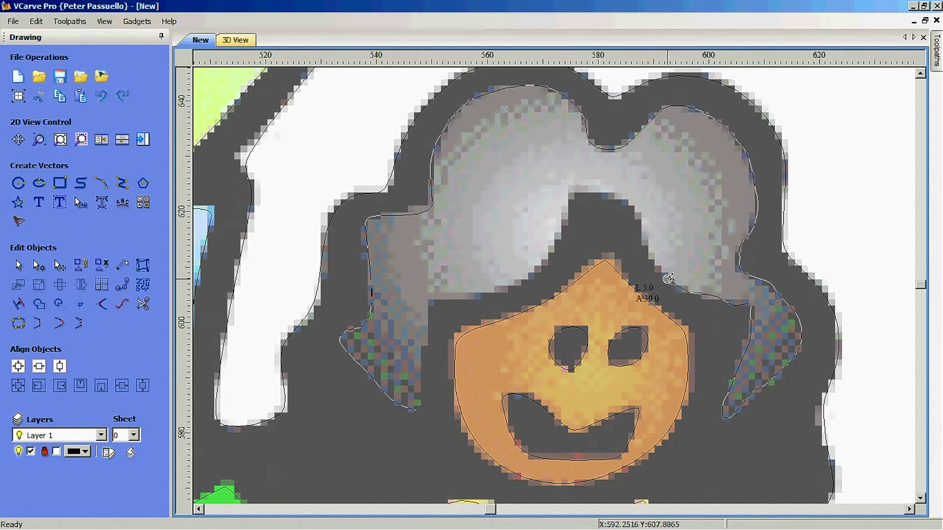
Trace the curve along the lower edge of the right fringe and across the top of the parting
left_click(667, 279)
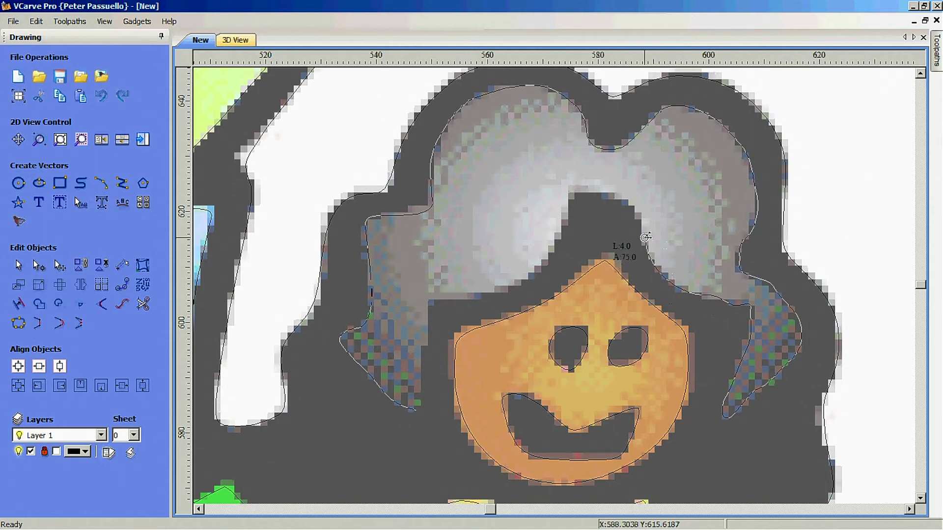
left_click(639, 214)
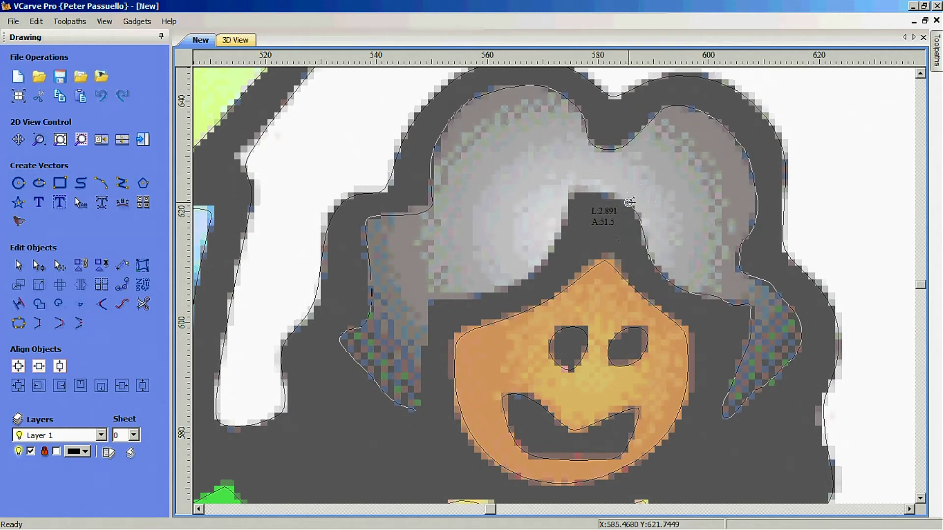
left_click(587, 194)
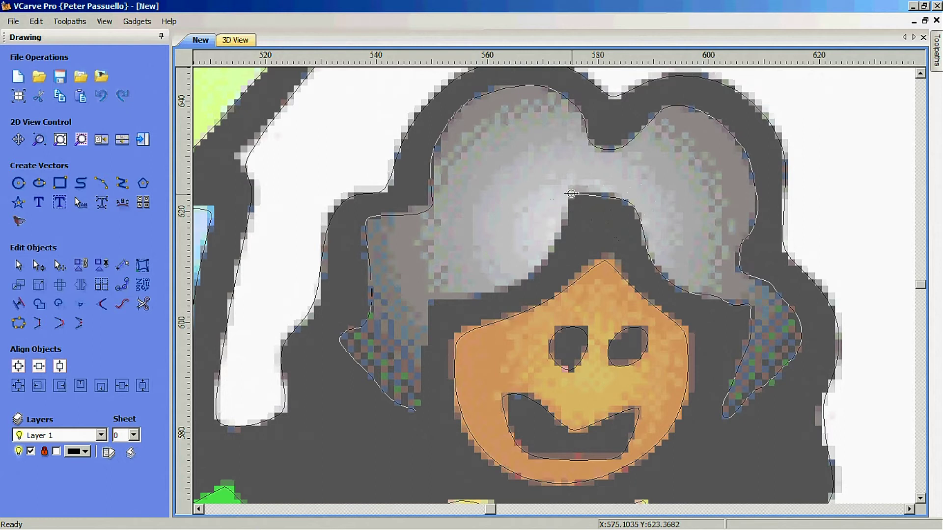
left_click(572, 193)
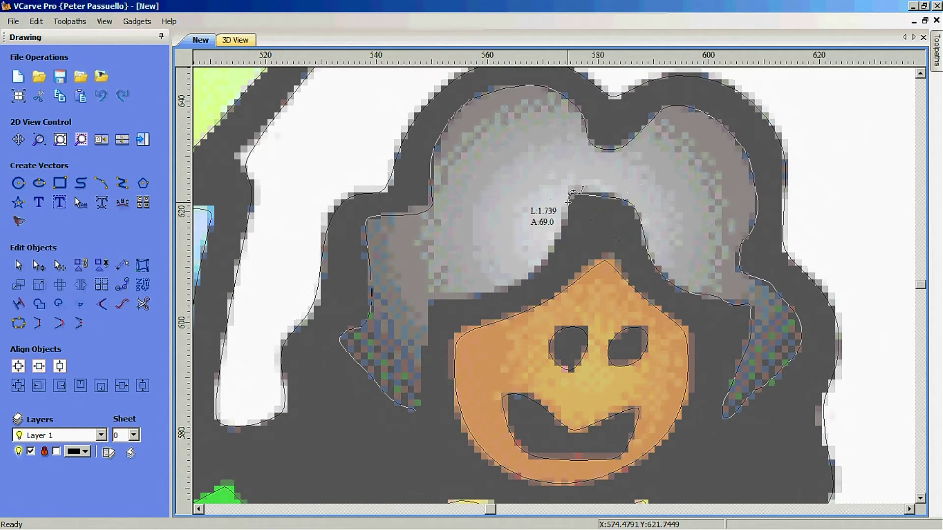
Continue the curve under the left fringe and down the left lock's inner edge, closing it at the starting tip
left_click(560, 235)
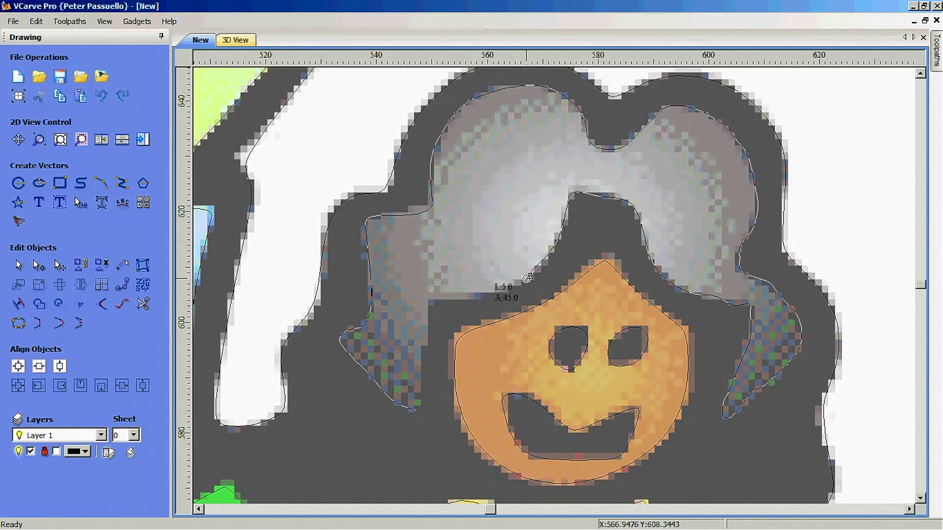
left_click(488, 294)
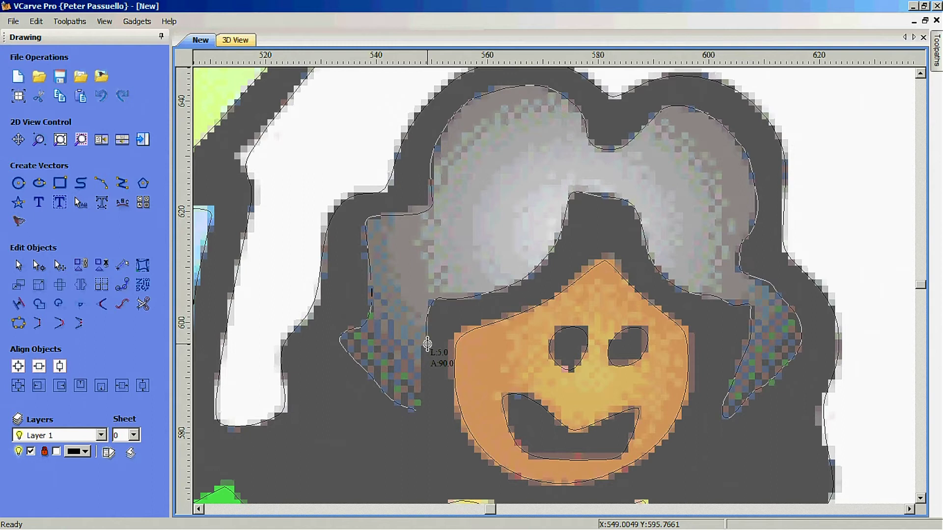
left_click(421, 371)
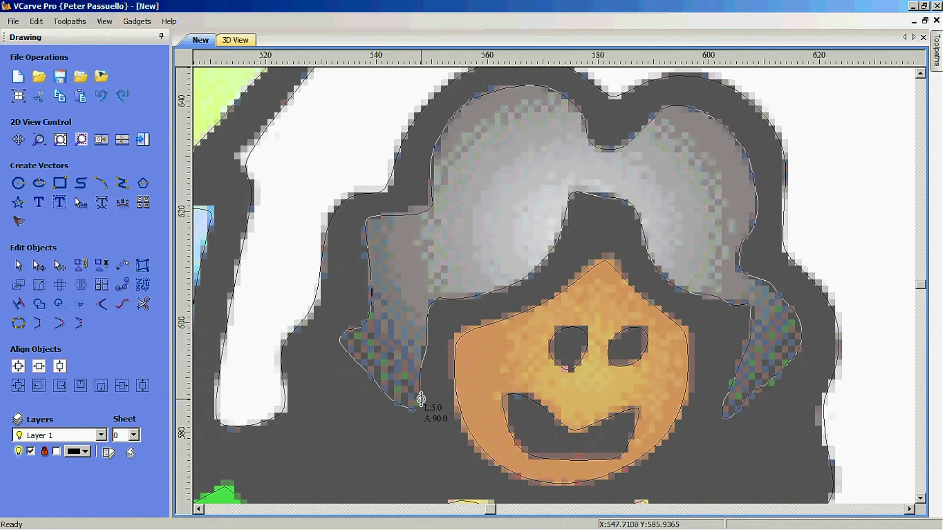
left_click(414, 409)
key("Escape")
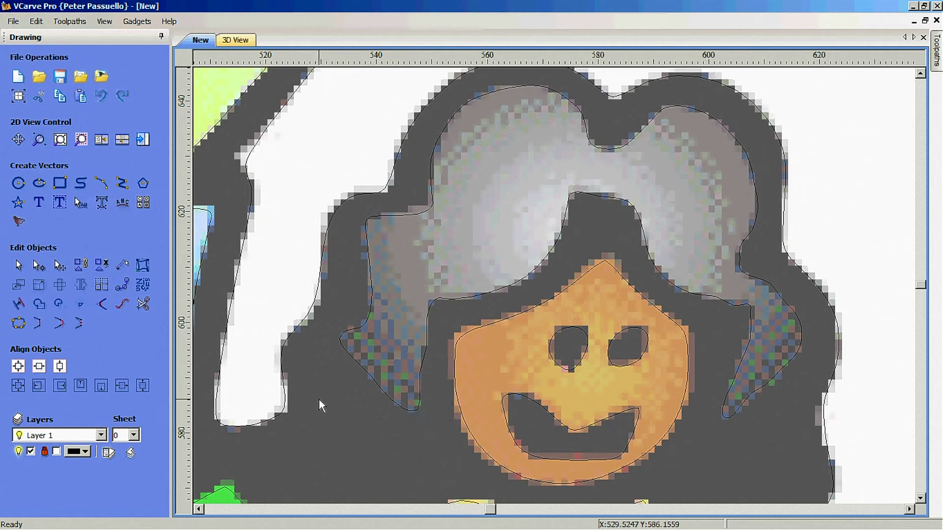
Node-edit the new hair outline, reshaping the right lock's inner edge and the curve across the top of the parting
left_click(750, 313)
key("n")
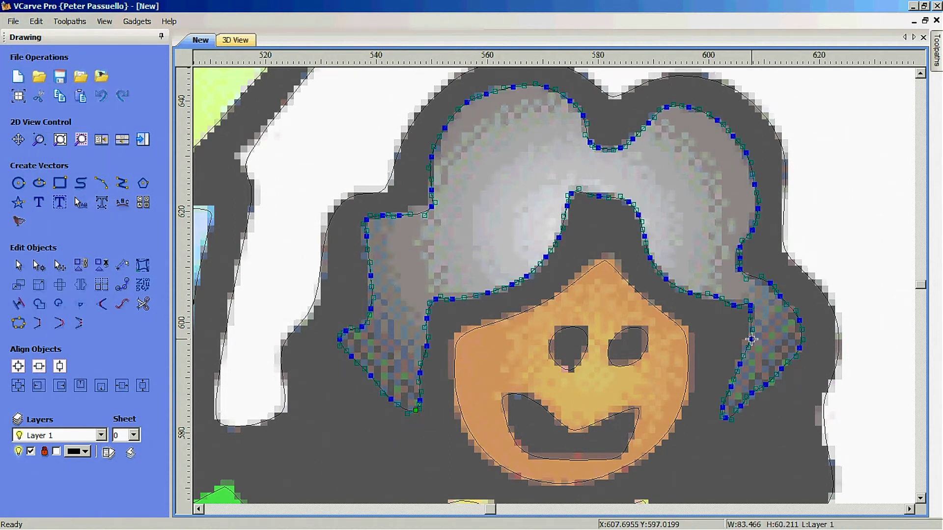
left_click_drag(751, 339, 752, 315)
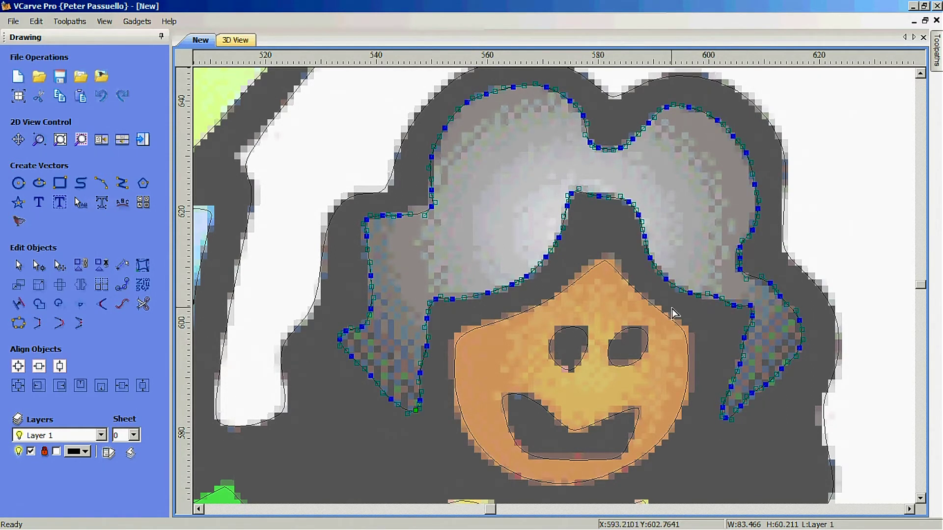
left_click(600, 193)
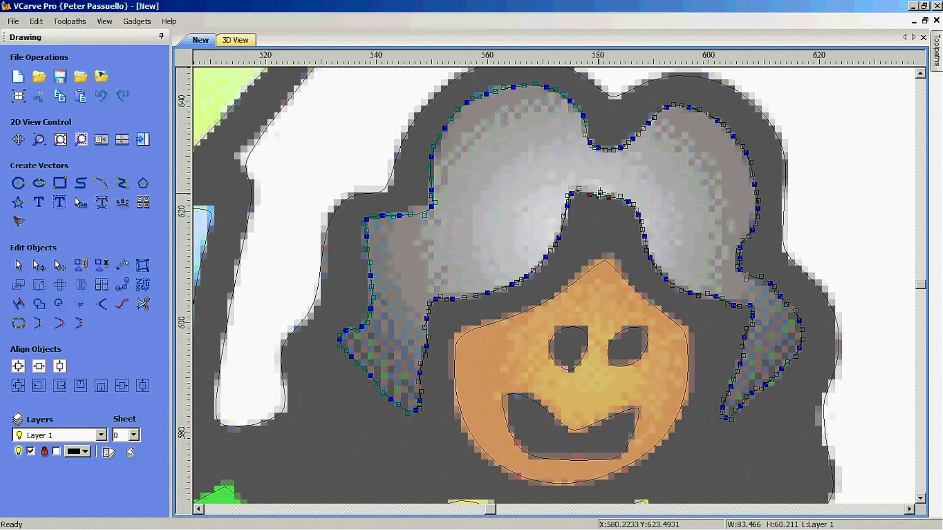
left_click_drag(600, 193, 600, 193)
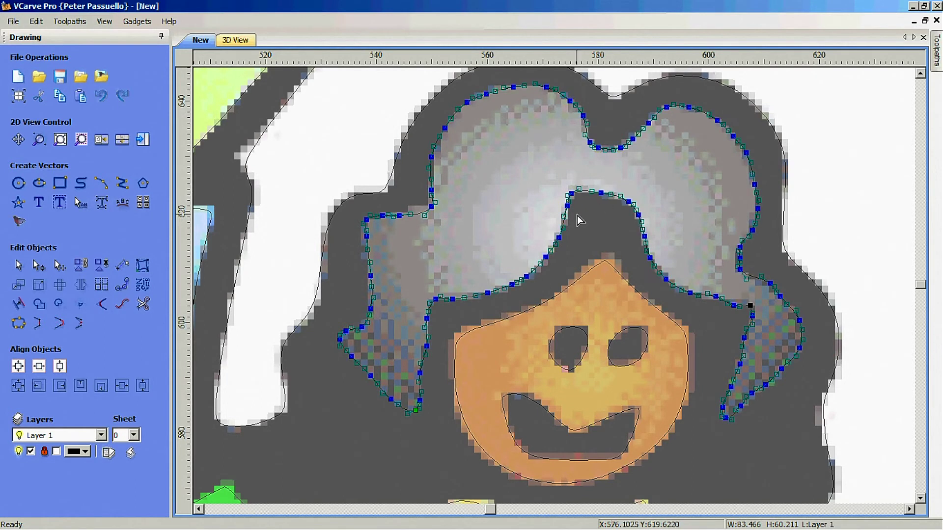
Adjust the hair outline's nodes at the left lock's inner edge and the notch below the left lobe
left_click(428, 347)
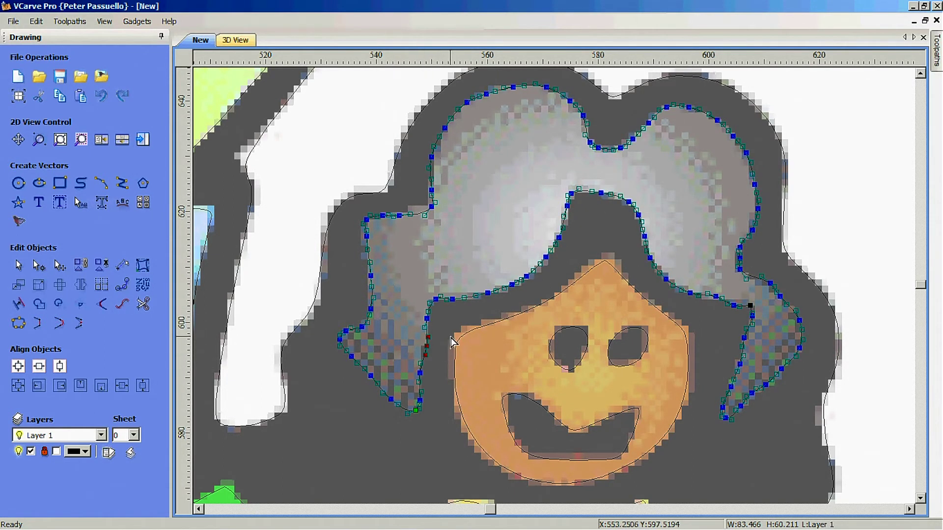
left_click_drag(424, 215, 431, 216)
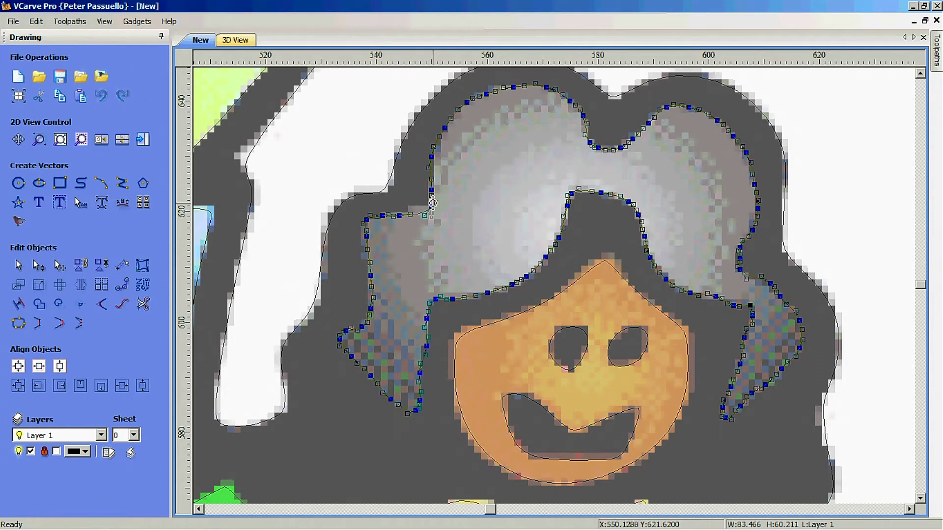
left_click(447, 226)
Hide the Bitmap Layer and make Layer 1 the active layer again
scroll(475, 201, "down", 8)
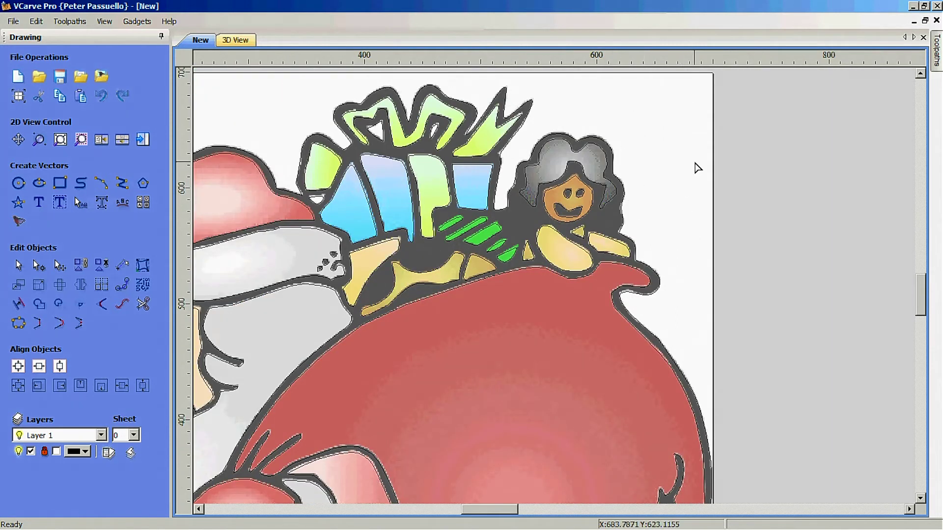
scroll(698, 167, "down", 2)
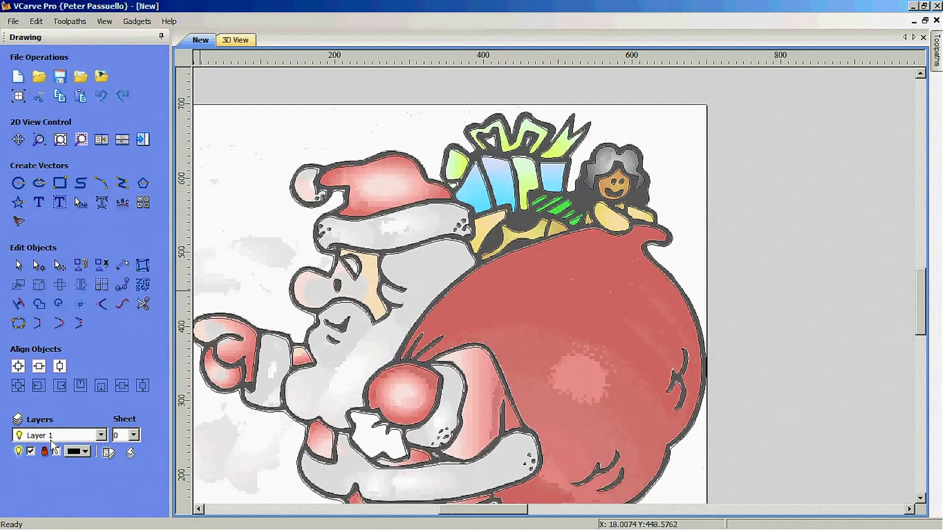
left_click(101, 436)
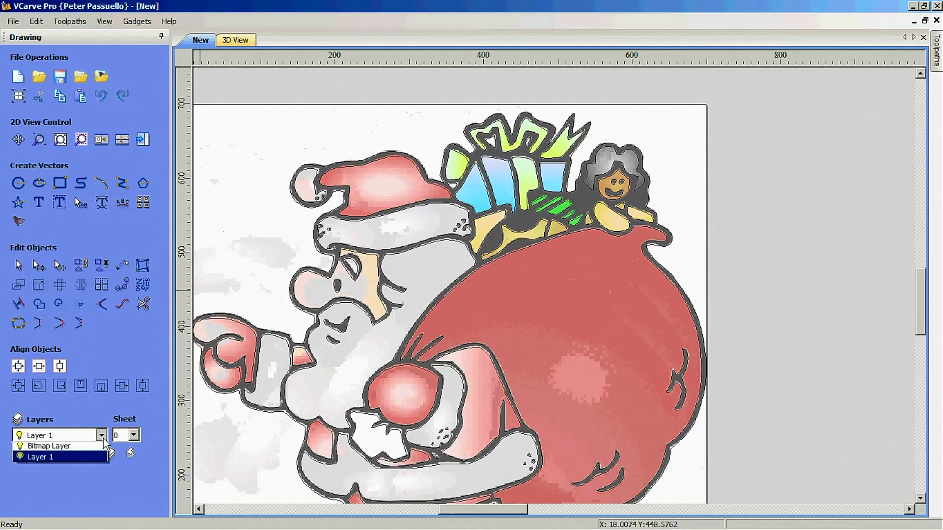
left_click(56, 449)
left_click(31, 452)
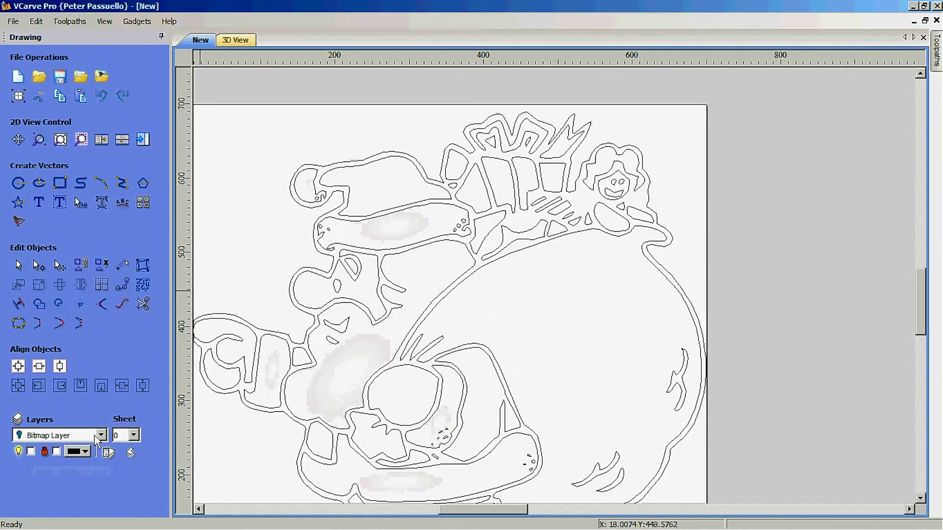
left_click(51, 435)
left_click(49, 458)
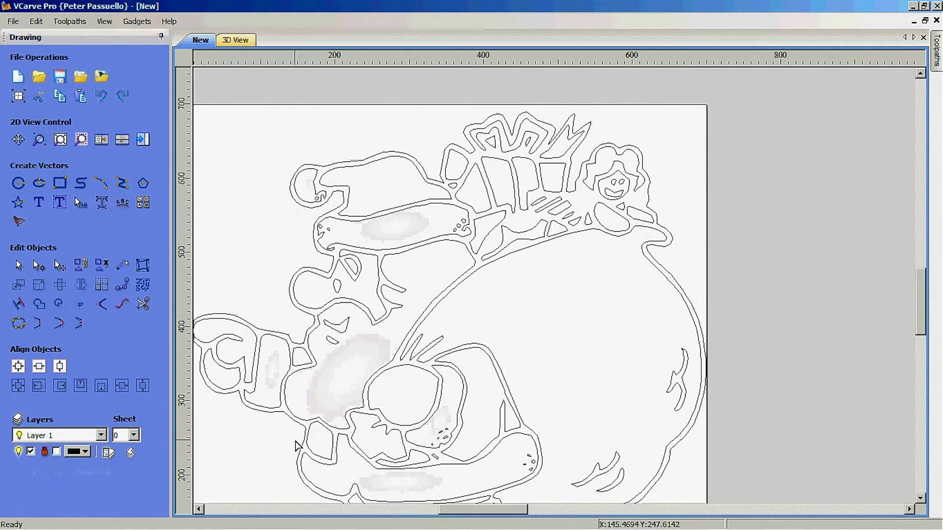
Delete the small stray specks on the pompom and the brim of Santa's hat
scroll(830, 251, "down", 1)
scroll(775, 373, "down", 1)
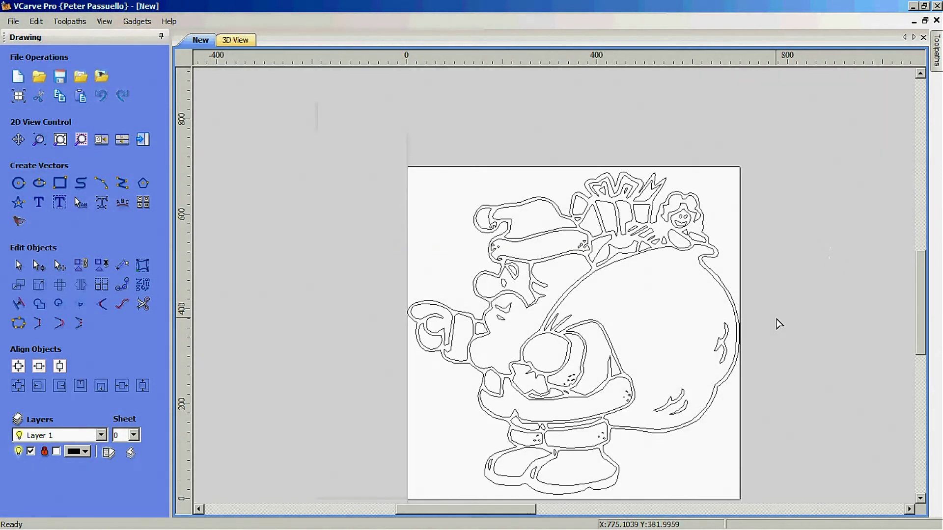
scroll(560, 298, "up", 2)
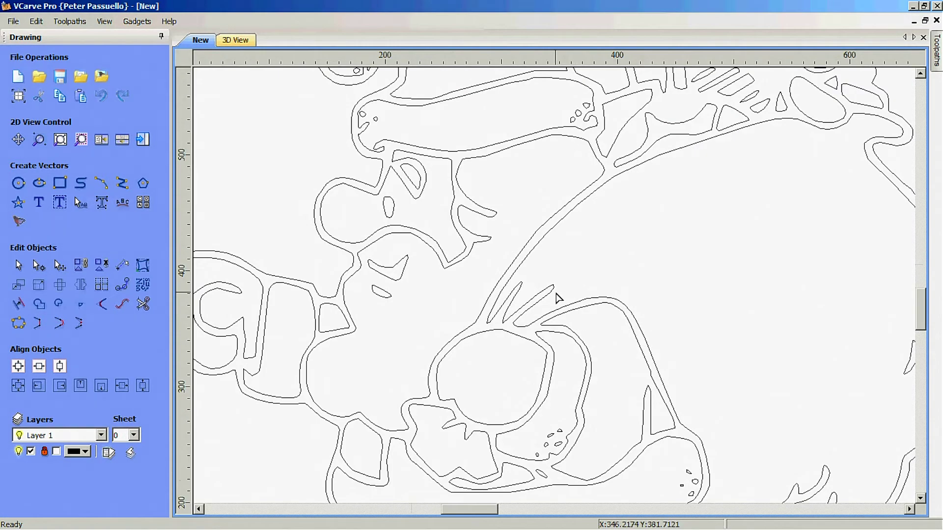
scroll(558, 295, "down", 2)
scroll(464, 194, "up", 2)
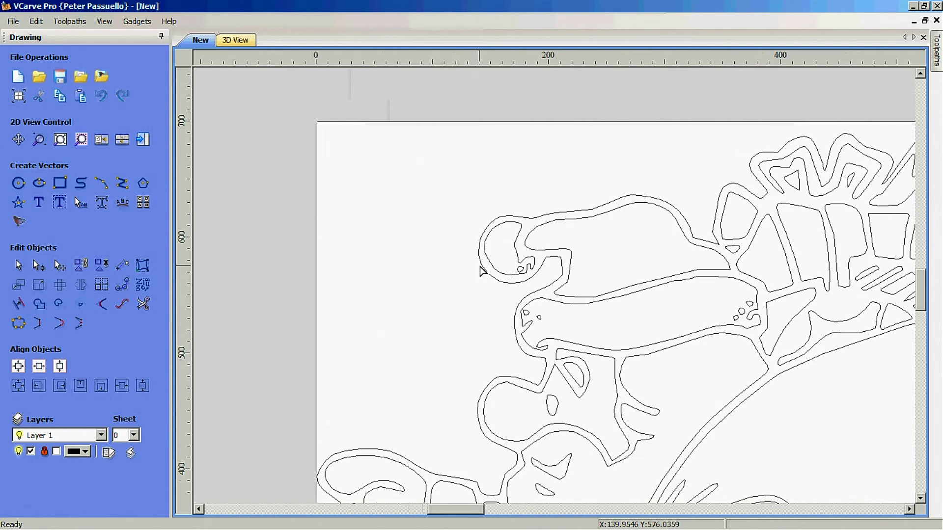
left_click(518, 270)
left_click(520, 273)
scroll(520, 273, "down", 2)
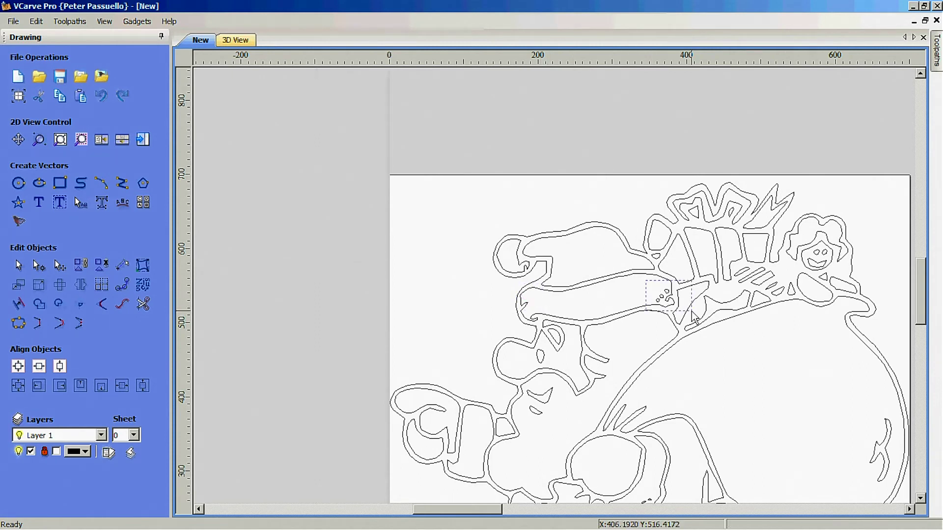
scroll(620, 313, "down", 3)
Delete the small specks on Santa's sleeve cuff and at the right end of the coat hem
scroll(603, 390, "up", 2)
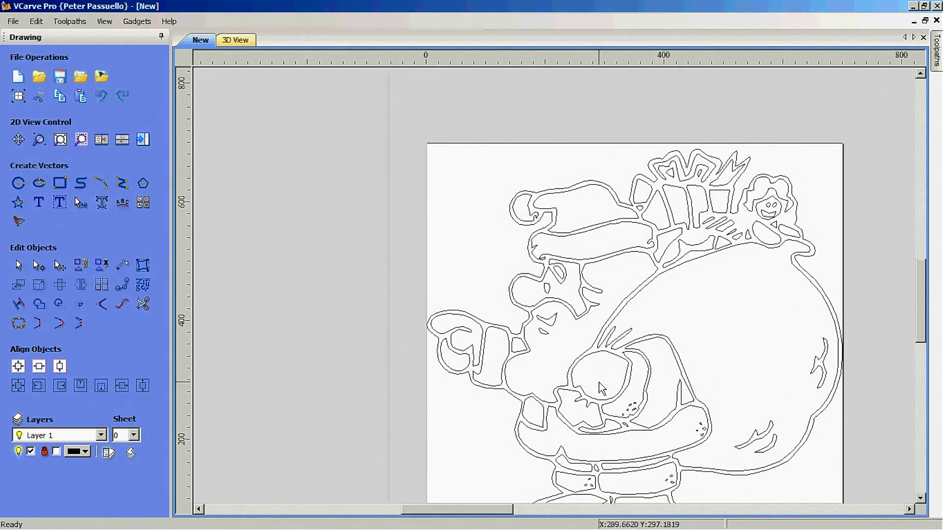
scroll(614, 445, "up", 2)
left_click_drag(589, 322, 672, 387)
key("Delete")
left_click(632, 385)
key("Delete")
left_click_drag(751, 364, 793, 418)
key("Delete")
Delete the specks on both trouser cuffs and the small oval between the two bands above them
scroll(781, 407, "down", 3)
scroll(697, 366, "up", 3)
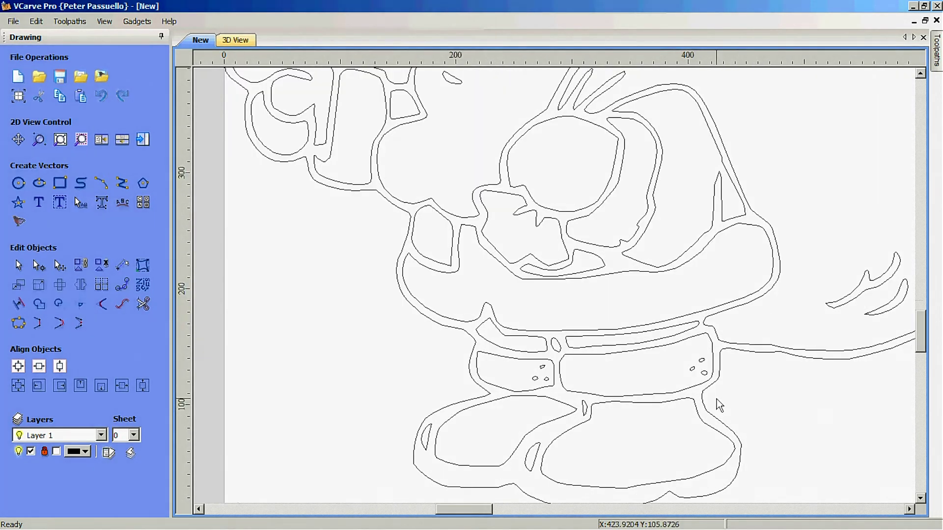
left_click_drag(686, 357, 732, 390)
key("Delete")
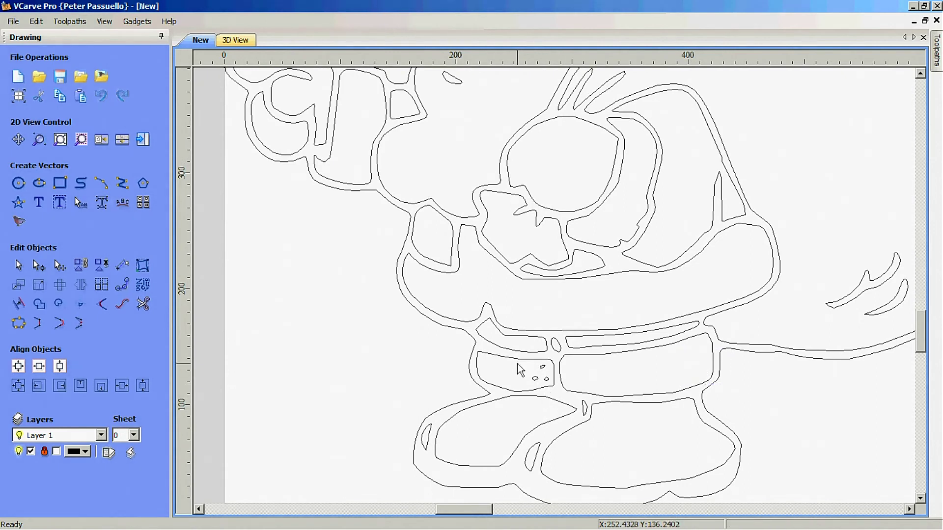
left_click_drag(519, 355, 569, 388)
key("Delete")
left_click(555, 345)
key("Delete")
Resize all the Santa vectors to 680 mm wide with X and Y linked, and centre them in the material
scroll(541, 383, "down", 2)
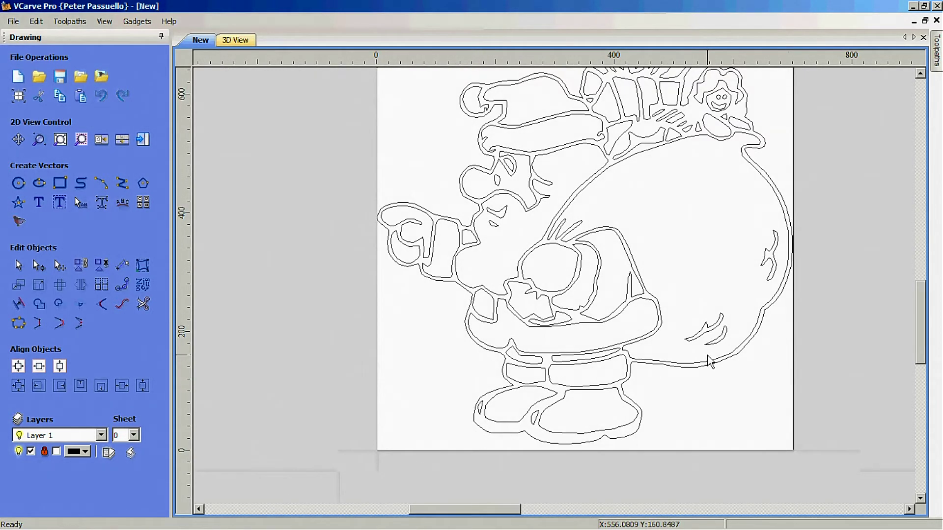
scroll(706, 360, "down", 1)
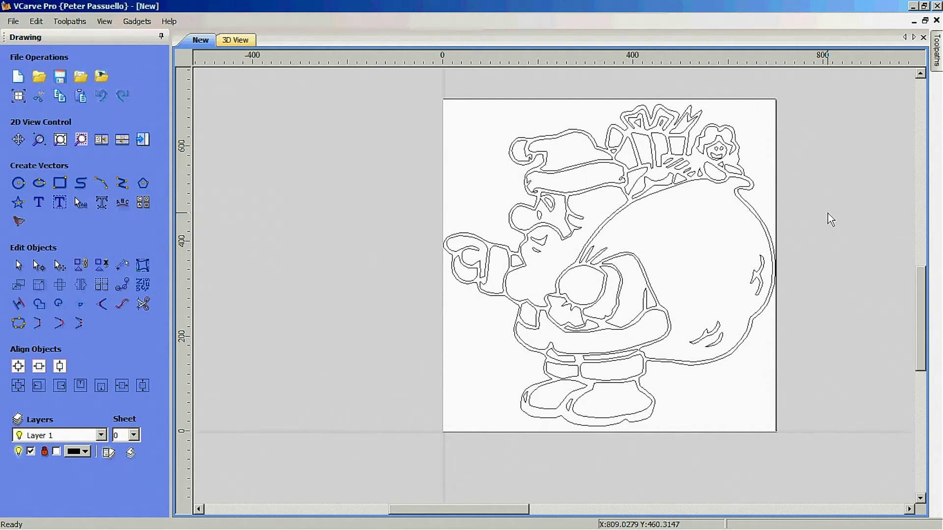
mouse_move(432, 87)
left_mouse_down()
mouse_move(706, 328)
mouse_move(837, 496)
left_mouse_up()
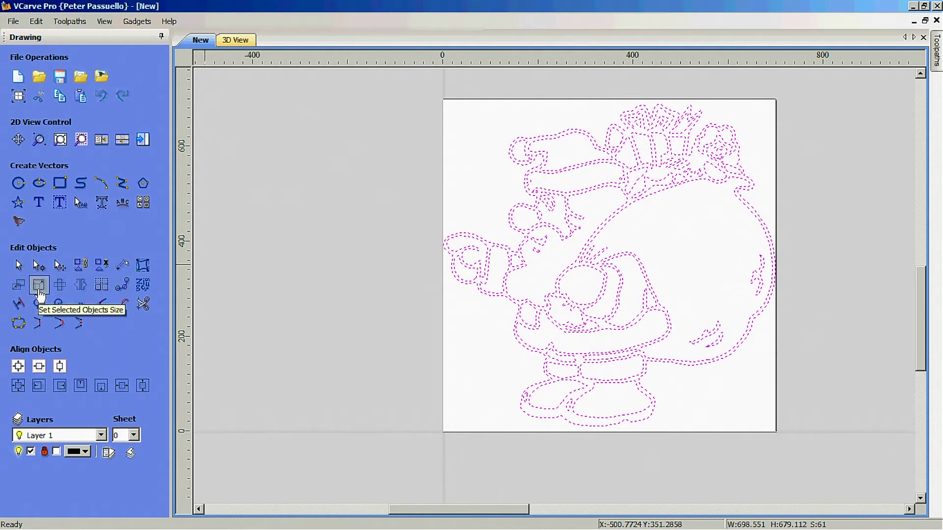
left_click(39, 295)
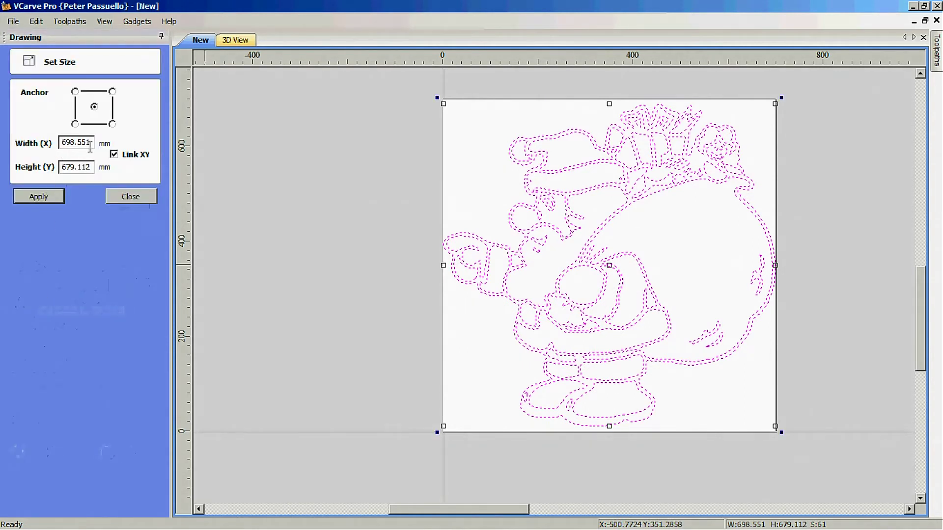
left_click_drag(90, 143, 49, 147)
type("680")
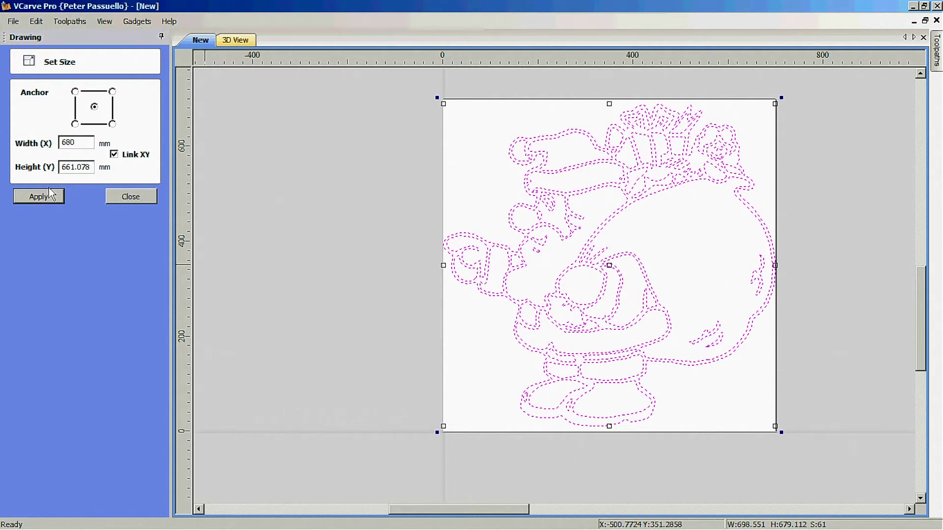
left_click(52, 197)
left_click(120, 197)
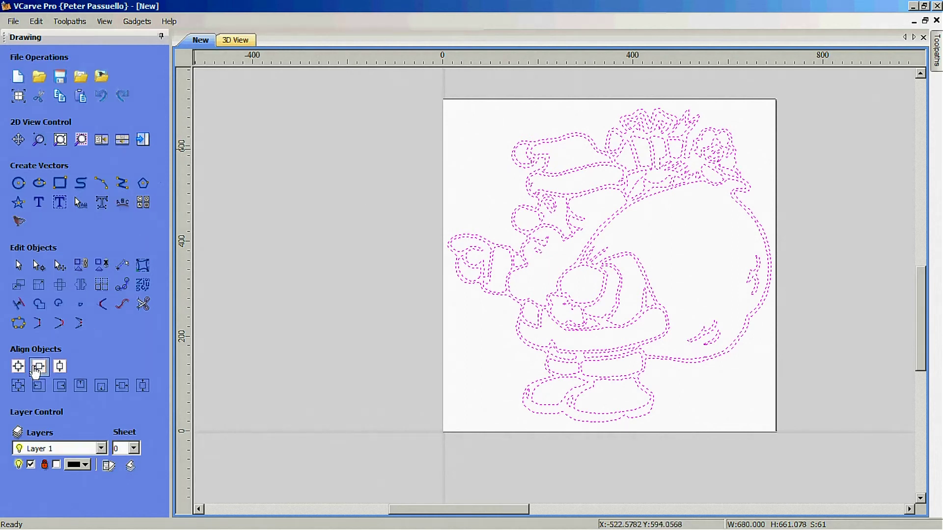
left_click(19, 367)
left_click(244, 317)
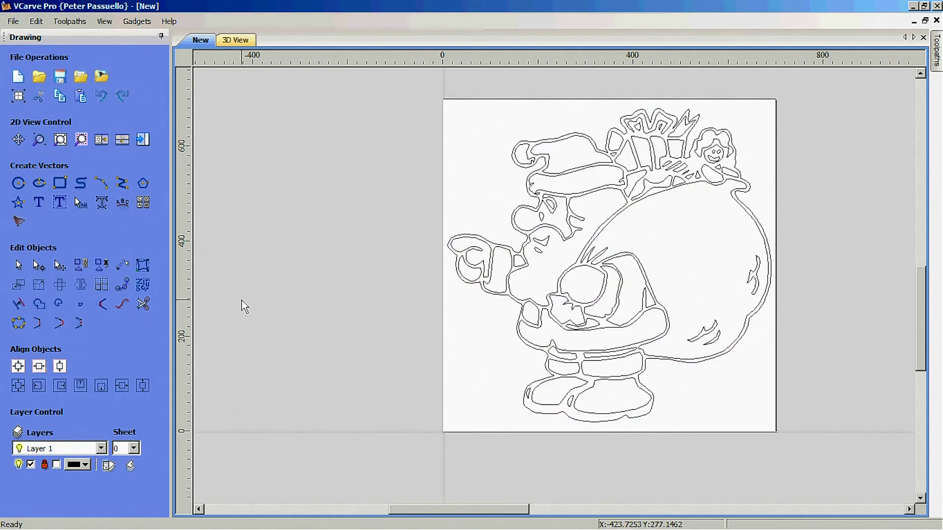
Bring up the toolpath operations and select all the Santa vectors except the outer outline
scroll(798, 164, "up", 1)
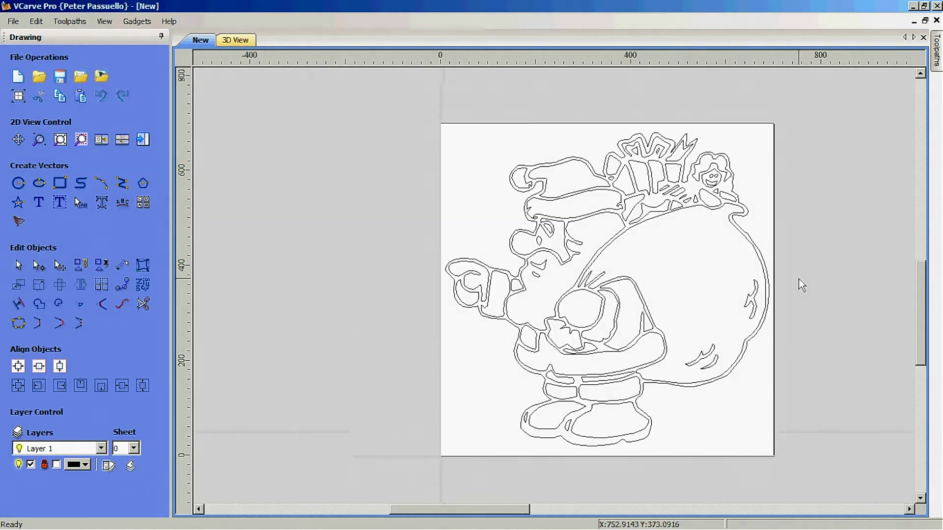
scroll(800, 285, "down", 1)
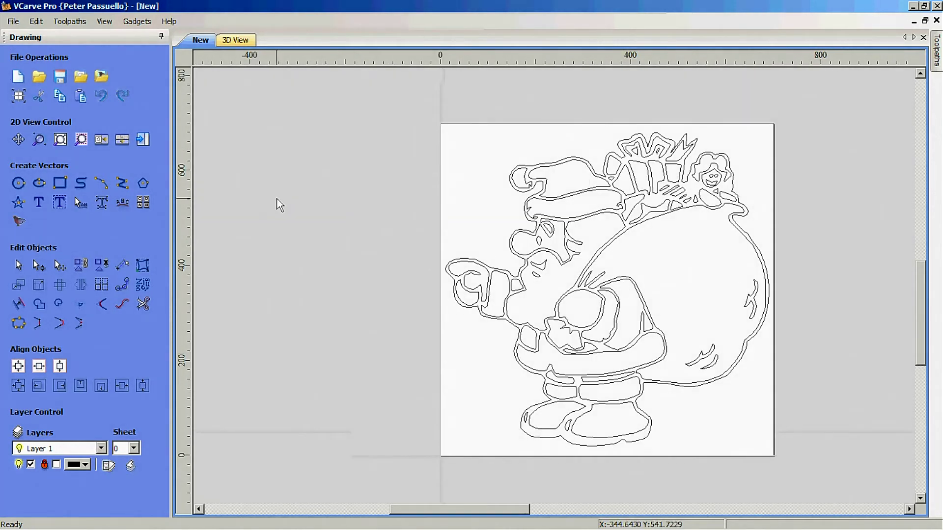
left_click(143, 140)
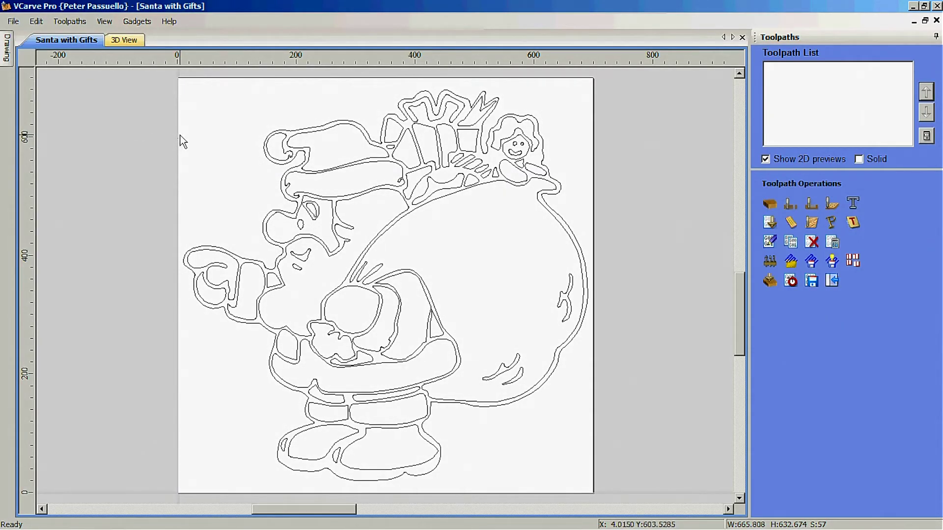
key("ctrl+a")
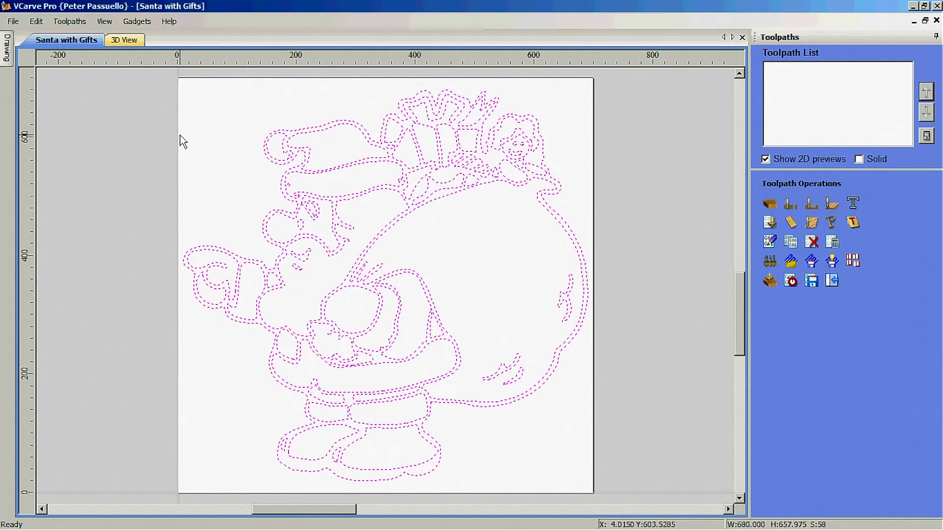
left_click(293, 130, "ctrl")
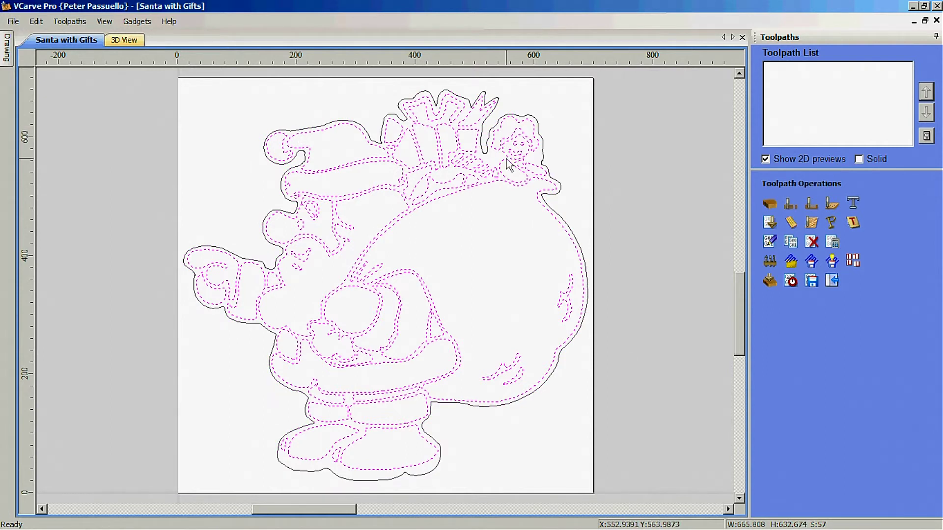
Calculate a 3.5 mm deep raster pocket toolpath for the selected vectors, using the 6.35 mm end mill with a 4 mm pass depth
left_click(811, 207)
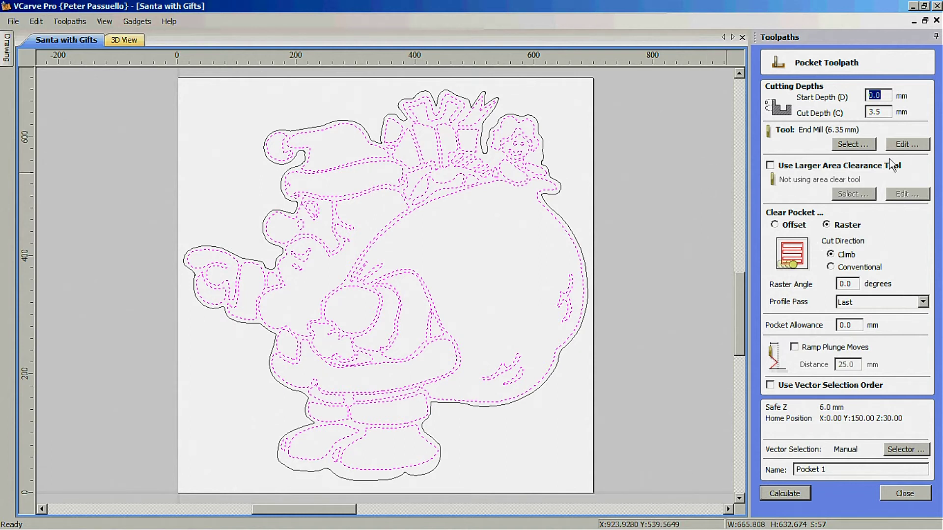
left_click(905, 145)
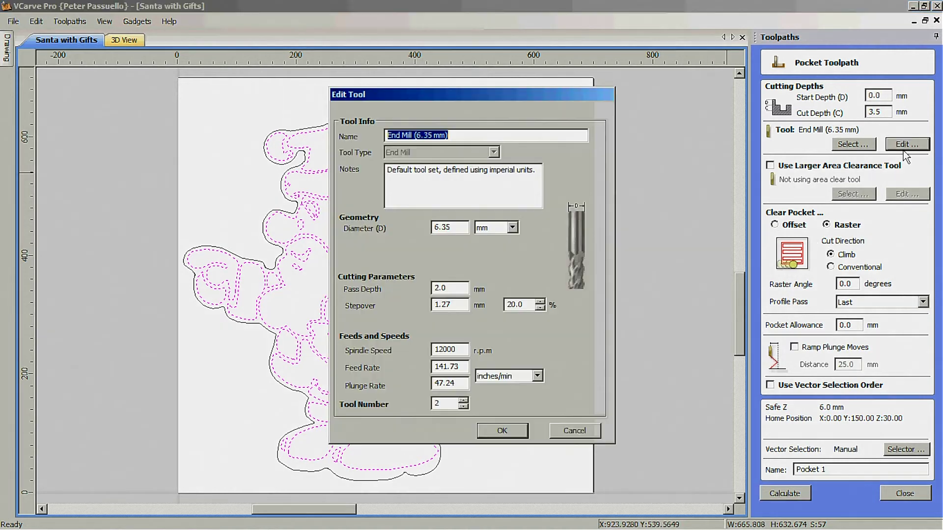
double_click(458, 284)
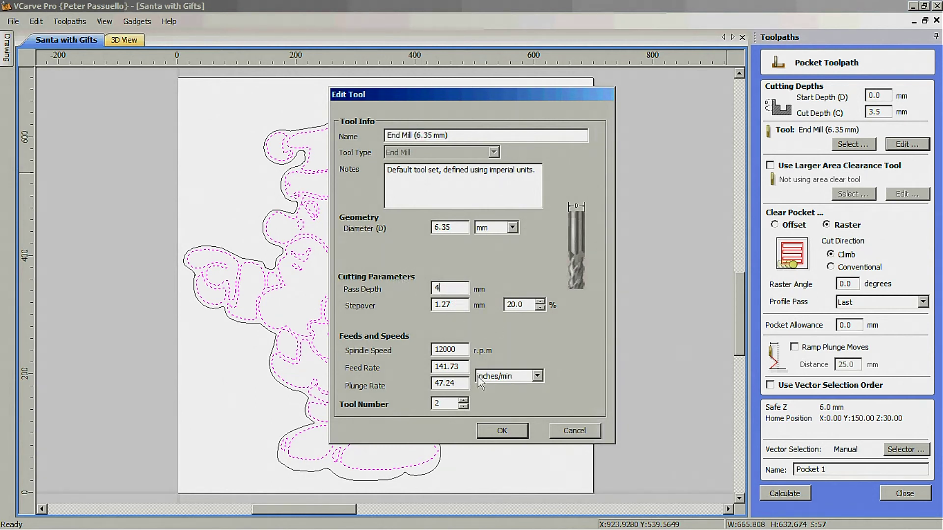
type("4")
left_click(491, 432)
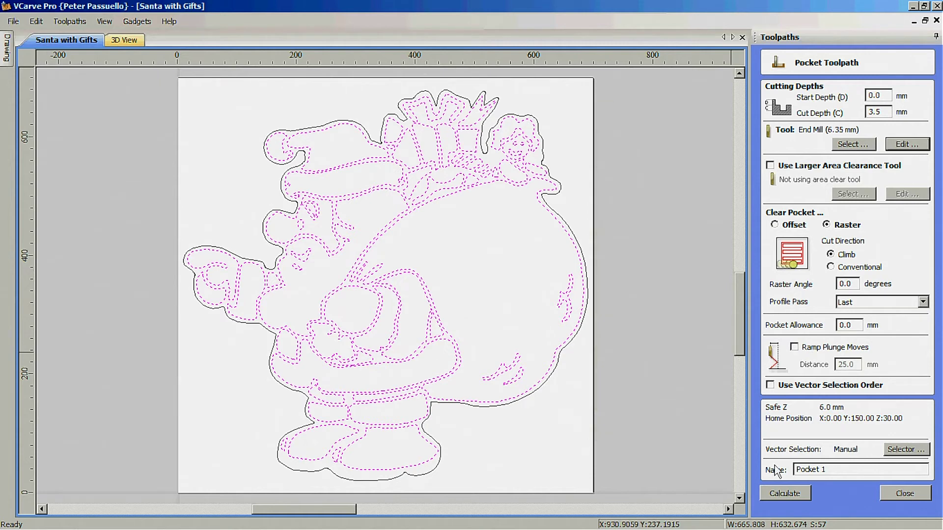
left_click(785, 493)
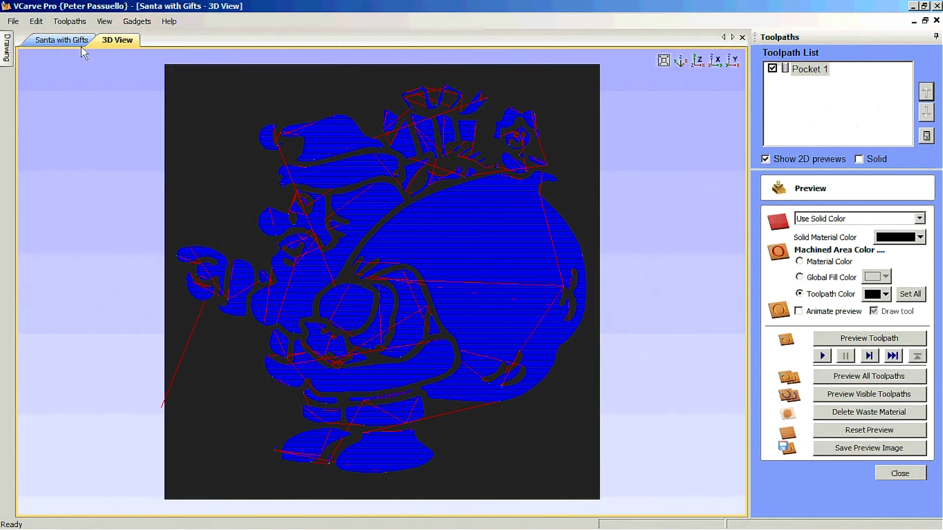
Node-edit the narrow curved vector just above the coat hem to widen its tight middle section for the cutter
left_click(62, 40)
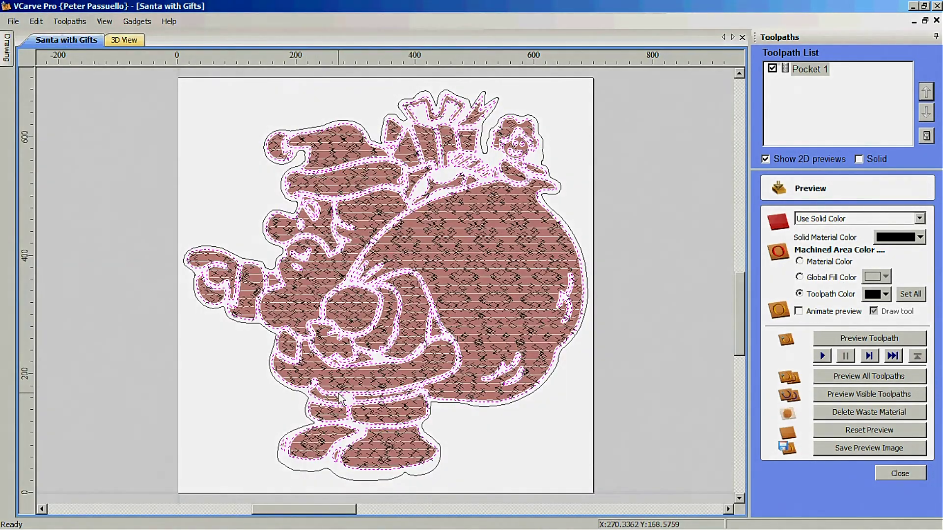
scroll(344, 378, "up", 5)
scroll(337, 321, "up", 2)
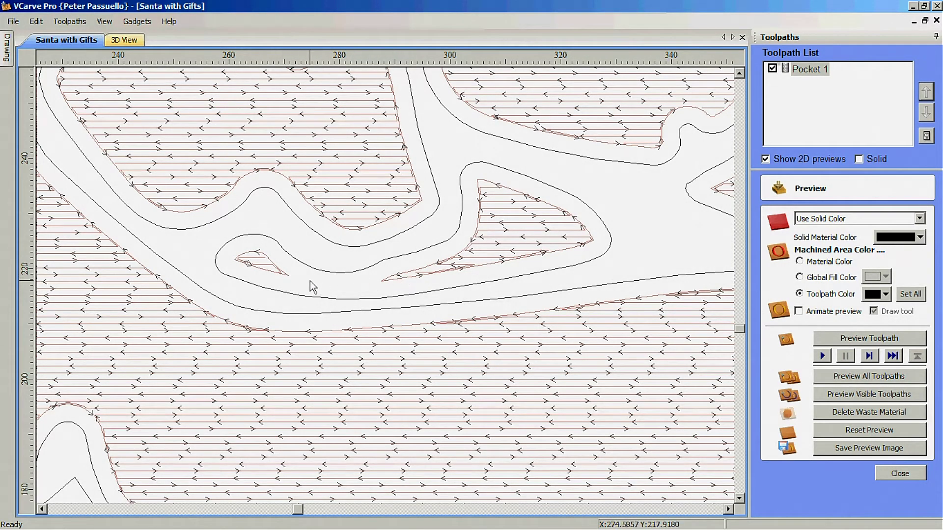
double_click(326, 272)
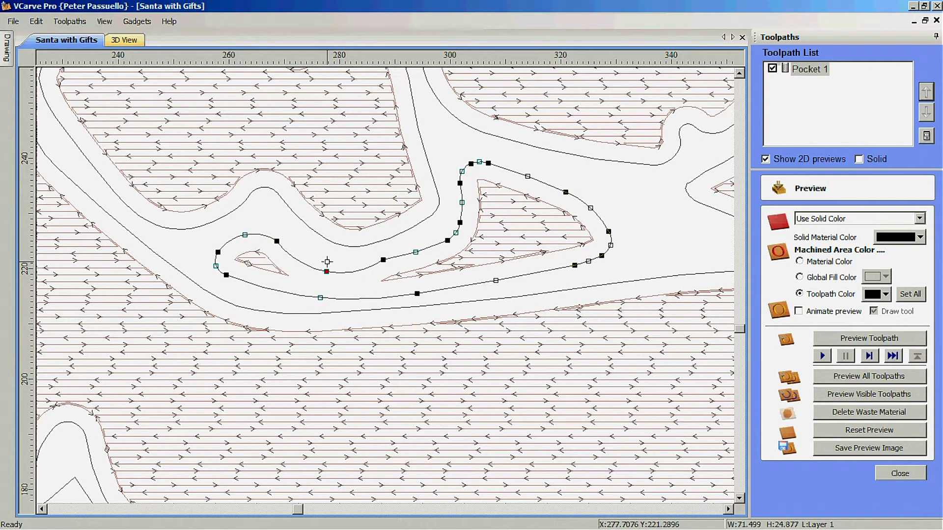
left_click(320, 276)
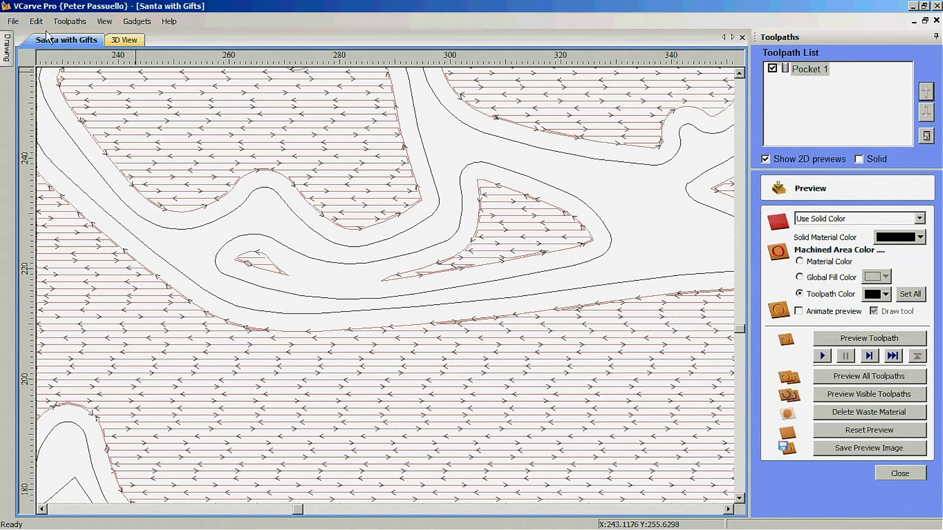
Recalculate all toolpaths to include the edited vector
left_click(70, 21)
left_click(95, 47)
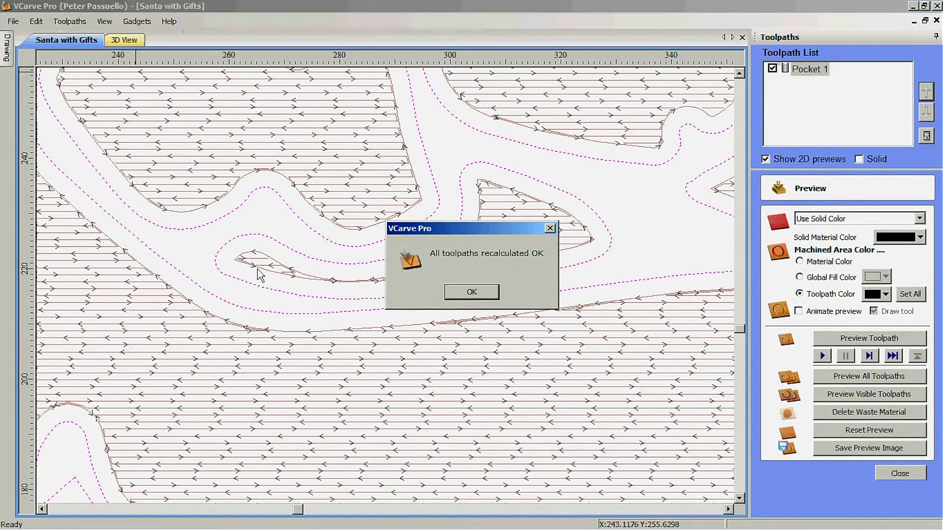
left_click(470, 294)
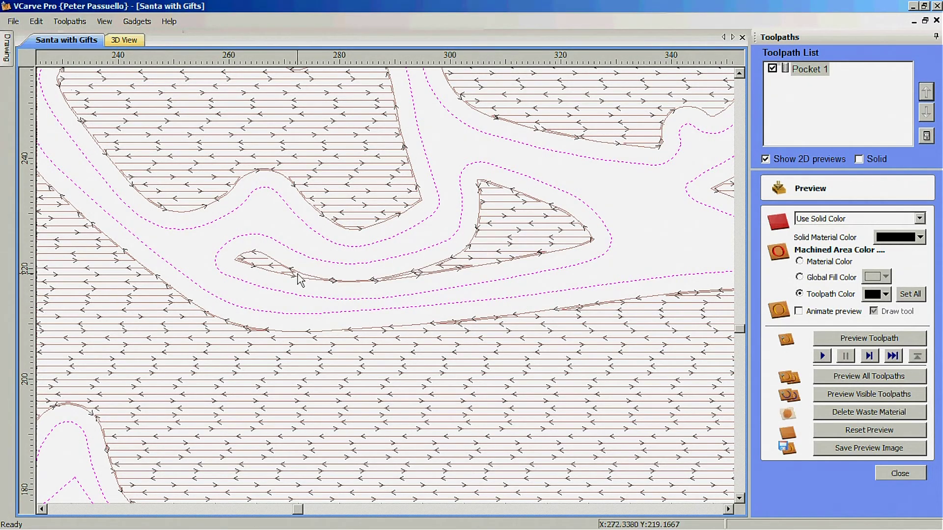
Preview the pocket toolpath in 3D with white as the toolpath colour on the black material, and close the preview settings
scroll(362, 284, "down", 5)
scroll(528, 175, "down", 2)
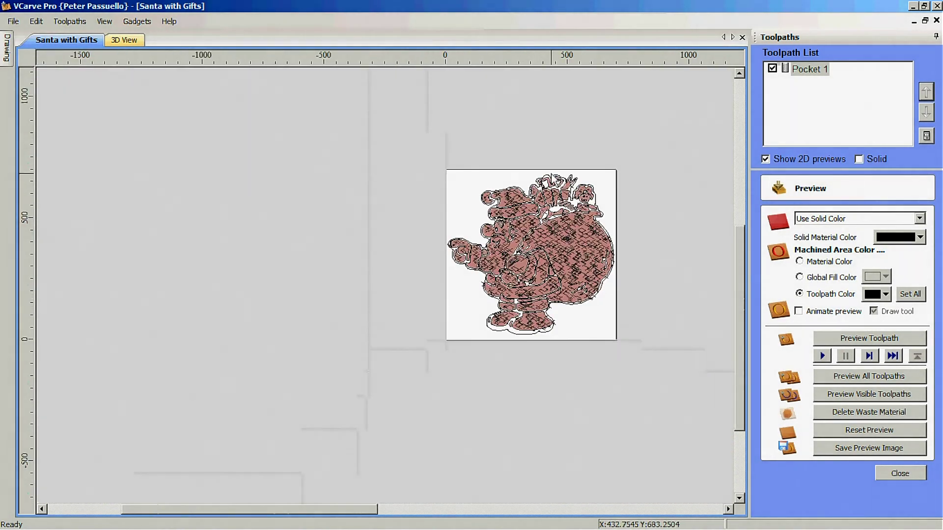
scroll(540, 206, "up", 7)
scroll(508, 153, "down", 3)
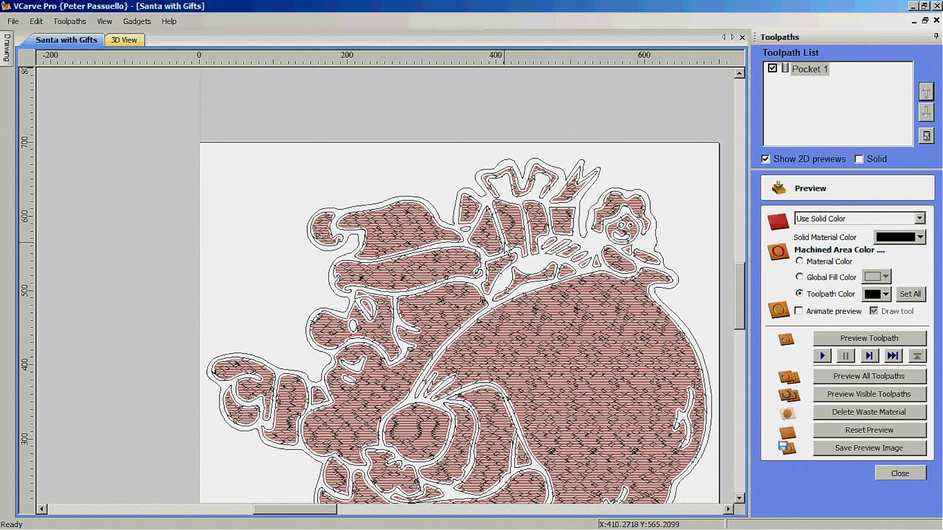
scroll(502, 236, "down", 2)
right_click(469, 373)
key("Escape")
middle_click_drag(473, 347, 440, 306)
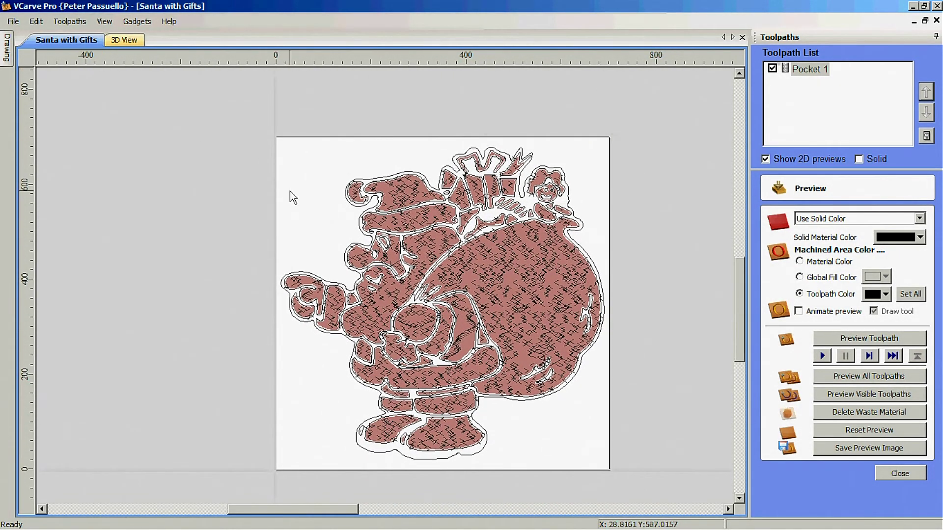
left_click(131, 41)
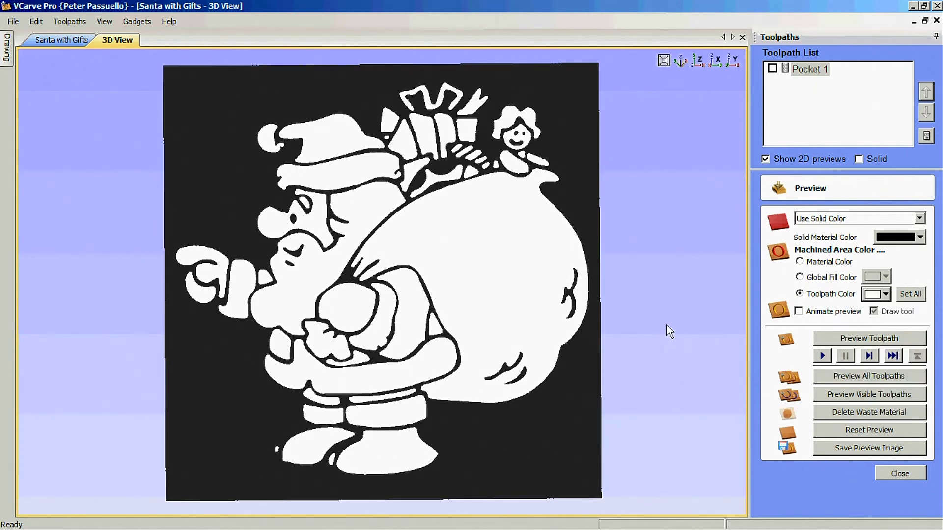
left_click(900, 473)
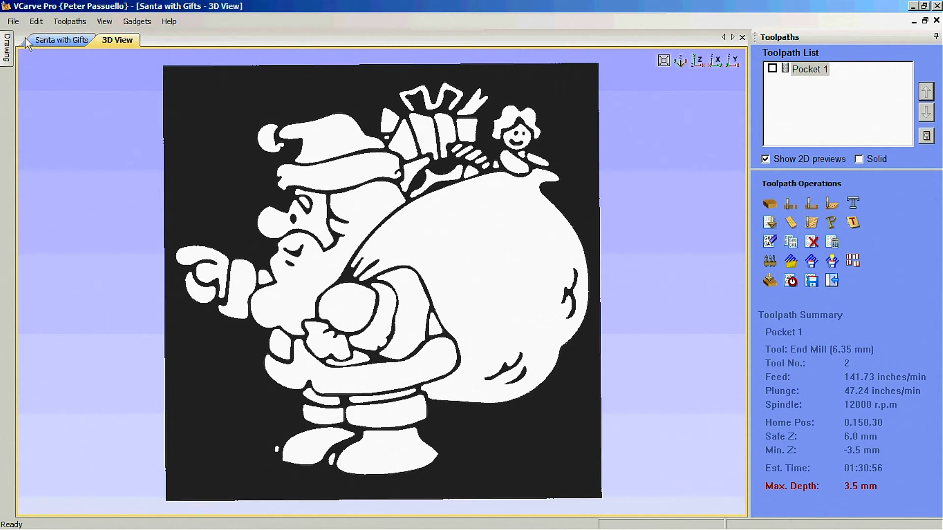
Calculate a 12 mm deep outside profile toolpath around Santa's outer outline with the 6.35 mm end mill, and preview the cut in 3D
left_click(61, 40)
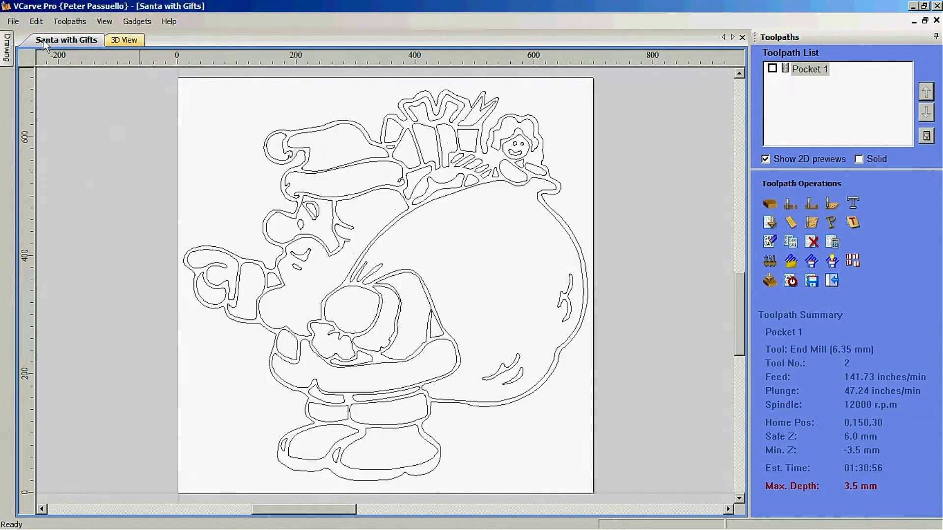
left_click(297, 133)
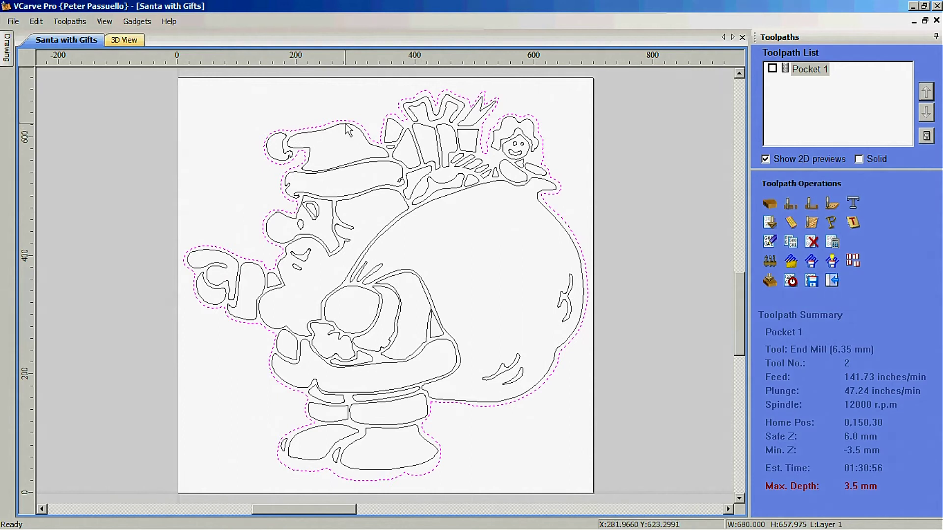
left_click(793, 208)
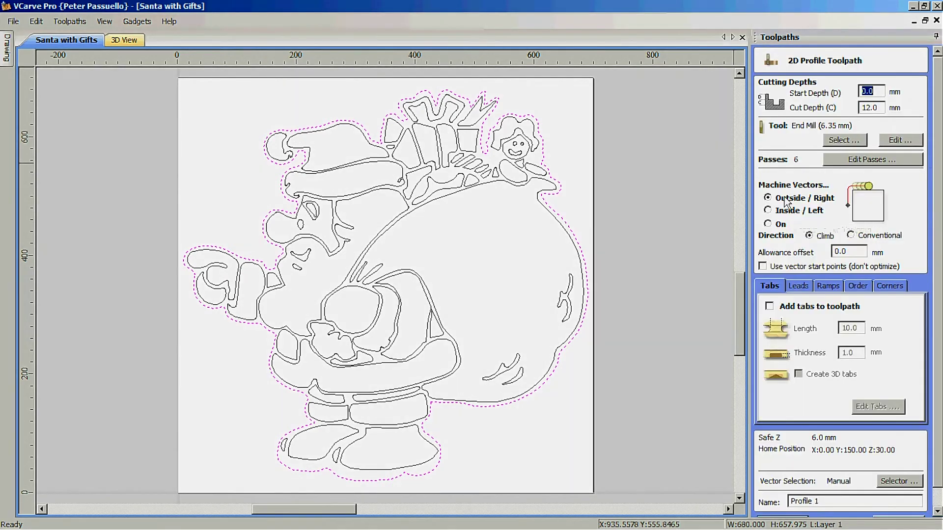
left_click(884, 140)
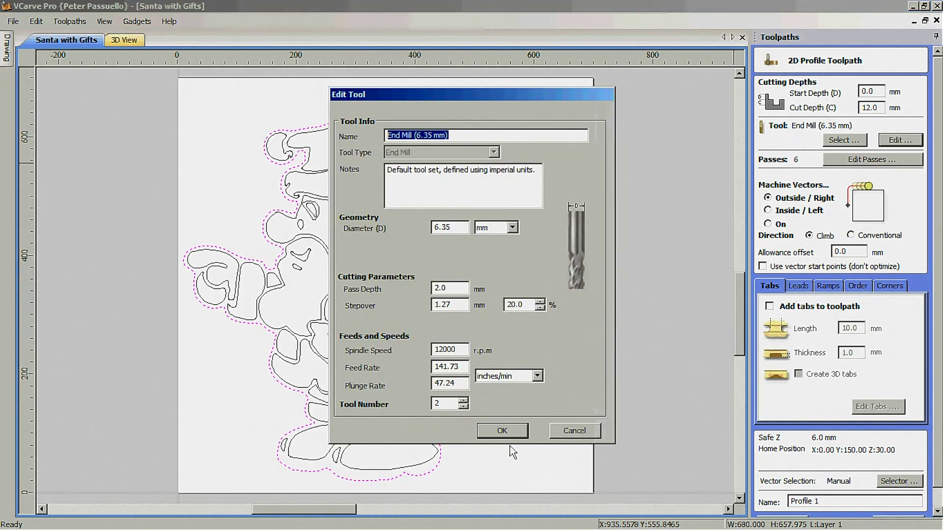
left_click(502, 431)
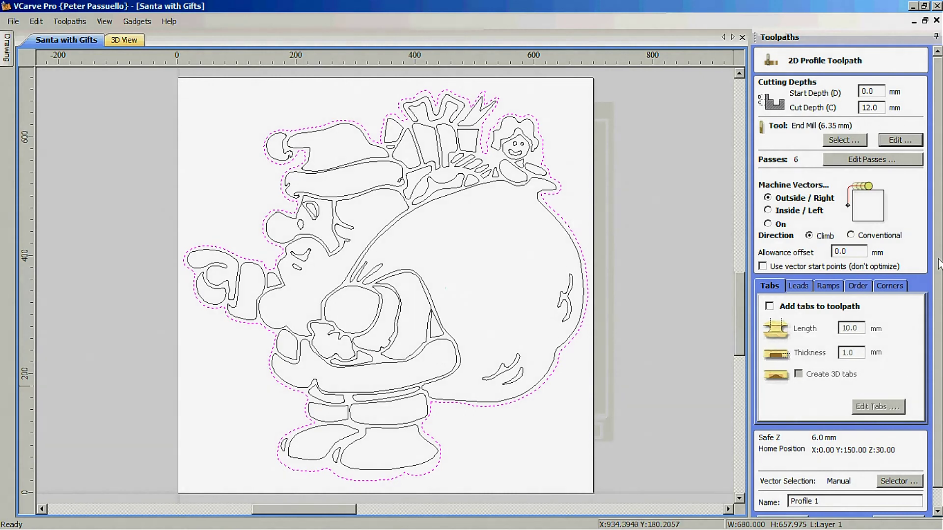
scroll(938, 267, "down", 1)
left_click(782, 505)
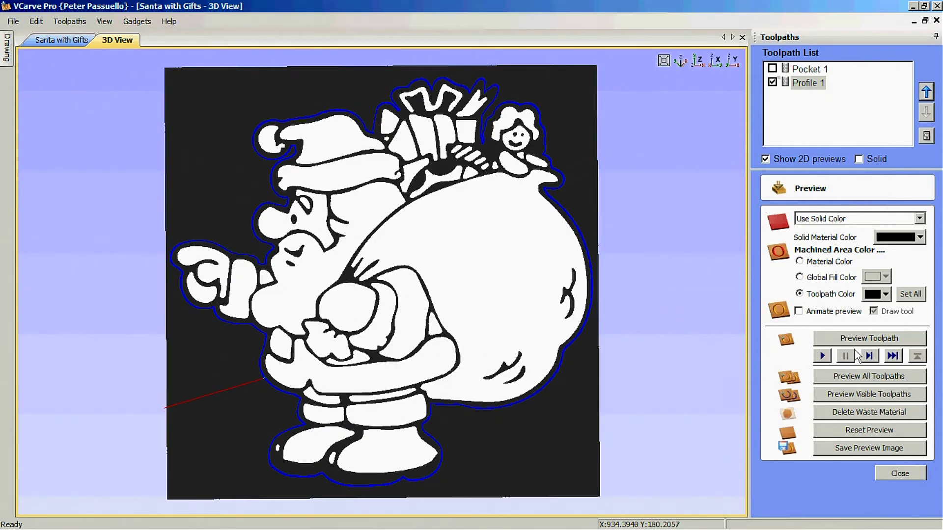
left_click(843, 338)
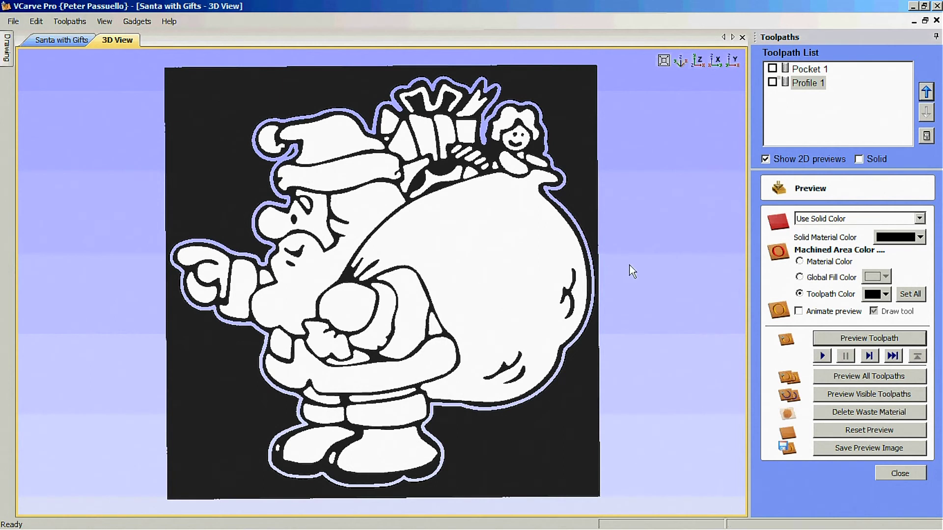
Reopen the profile toolpath for editing, turn on tabs for it, and return to the 2D drawing
left_click(815, 85)
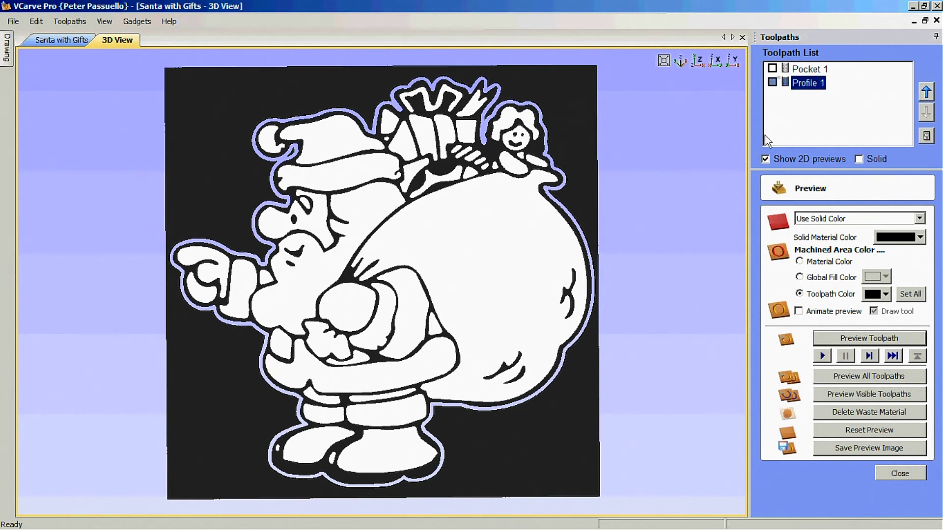
double_click(815, 88)
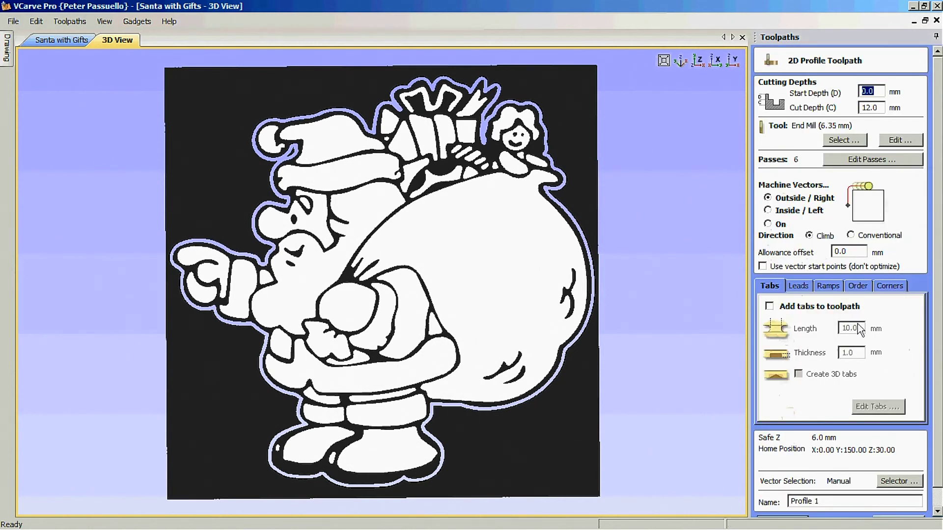
left_click(769, 306)
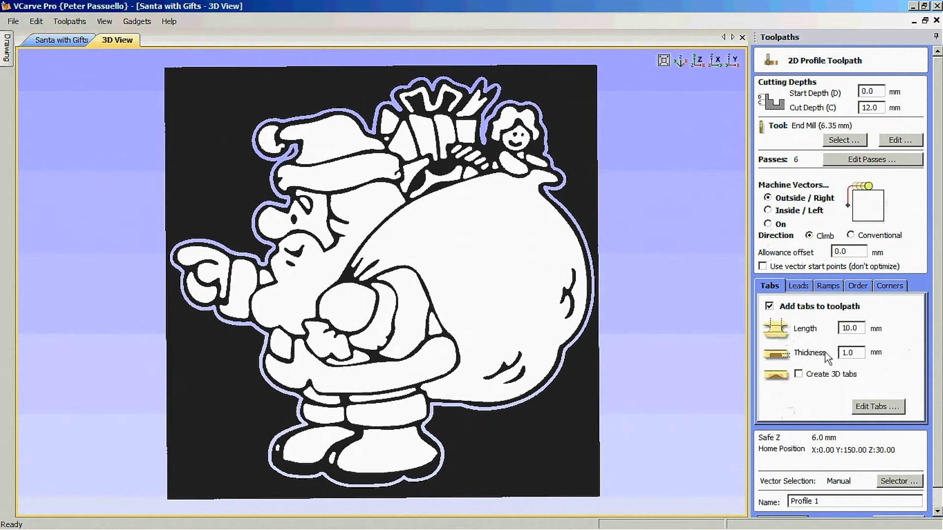
left_click(64, 40)
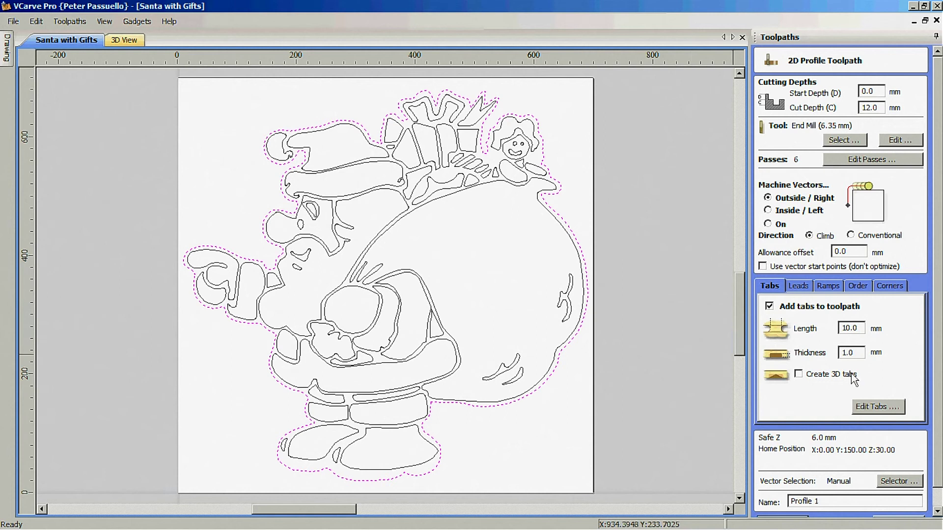
Add a constant number of 15 tabs around Santa's outer outline
left_click(877, 406)
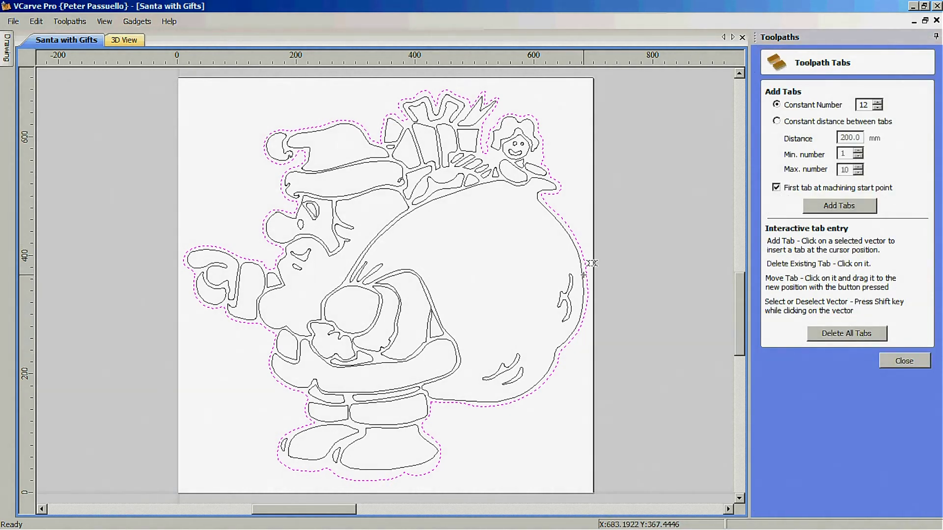
left_click(877, 103)
left_click(878, 103)
left_click(877, 102)
left_click(846, 209)
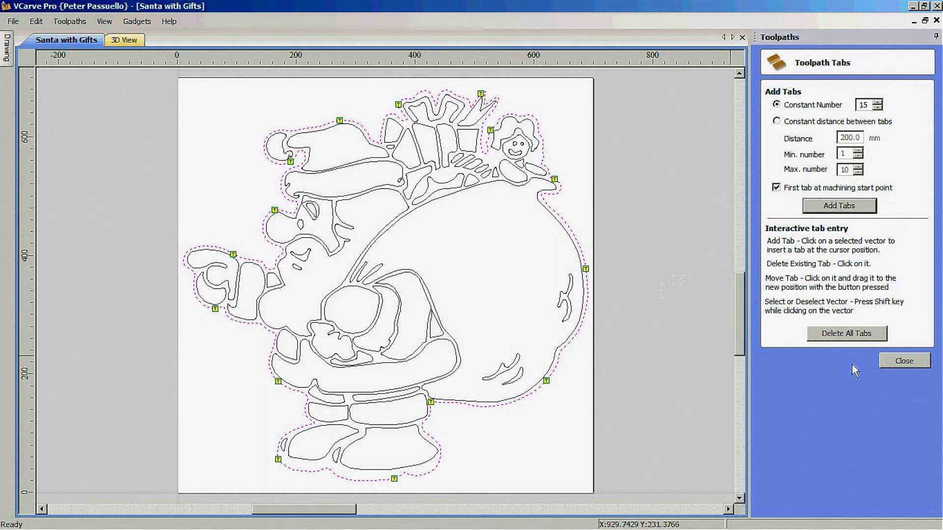
Move the tabs beside the gift bow, the hat's pompom and Santa's nose to smoother, more accessible parts of the outer outline
scroll(479, 110, "up", 2)
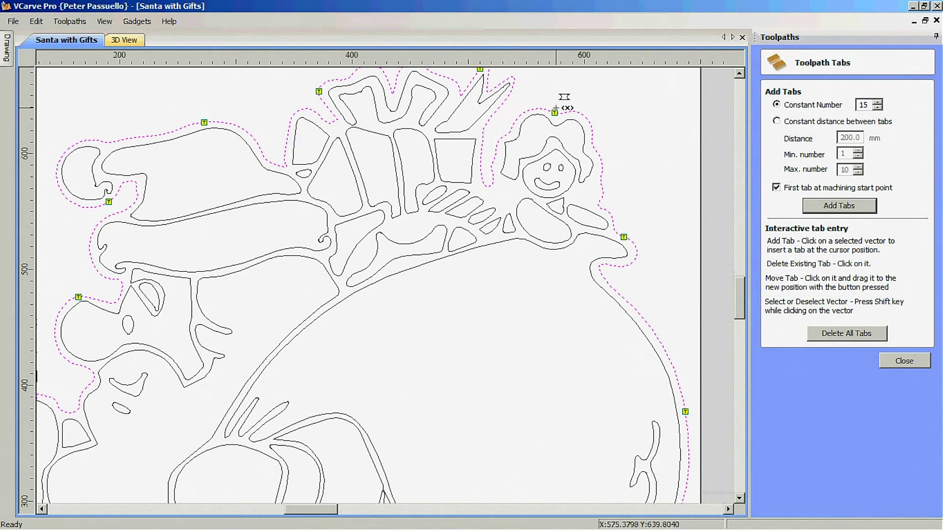
scroll(567, 101, "down", 1)
scroll(568, 101, "down", 1)
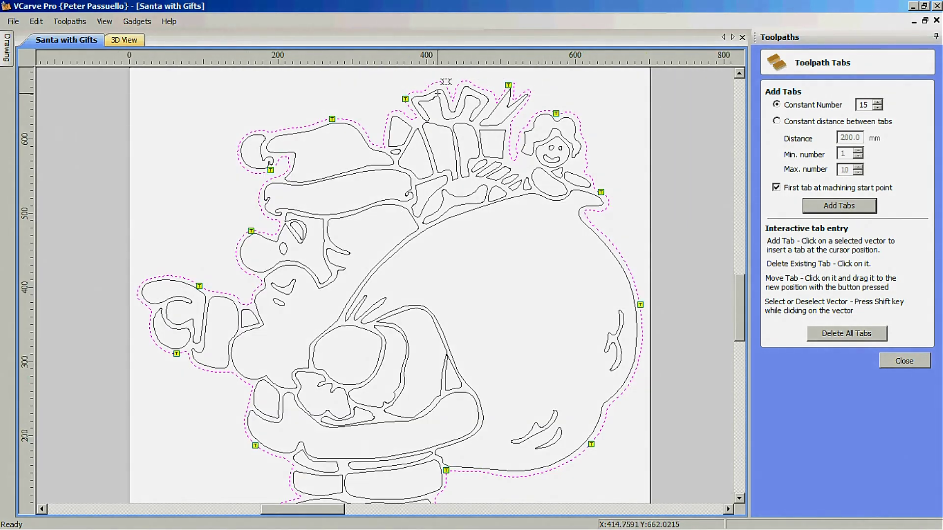
left_click_drag(410, 96, 420, 92)
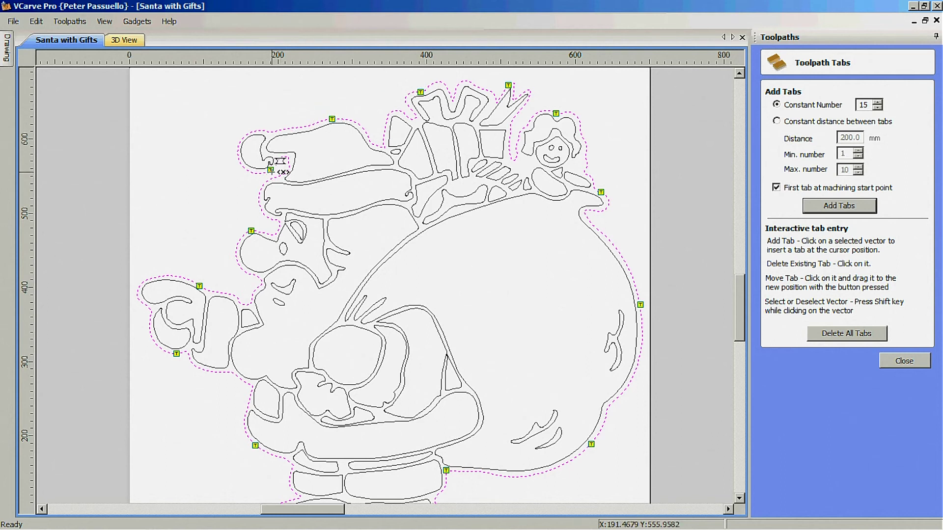
left_click_drag(271, 170, 240, 163)
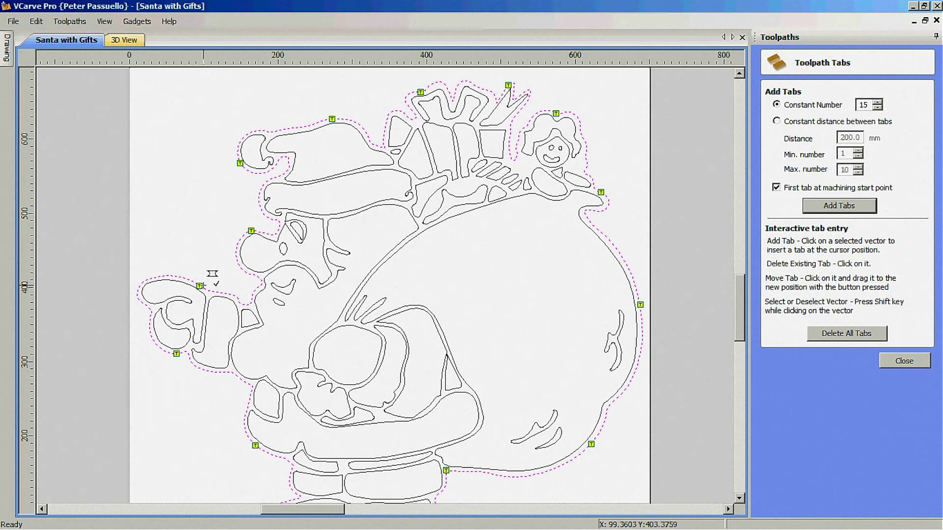
left_click_drag(255, 240, 238, 246)
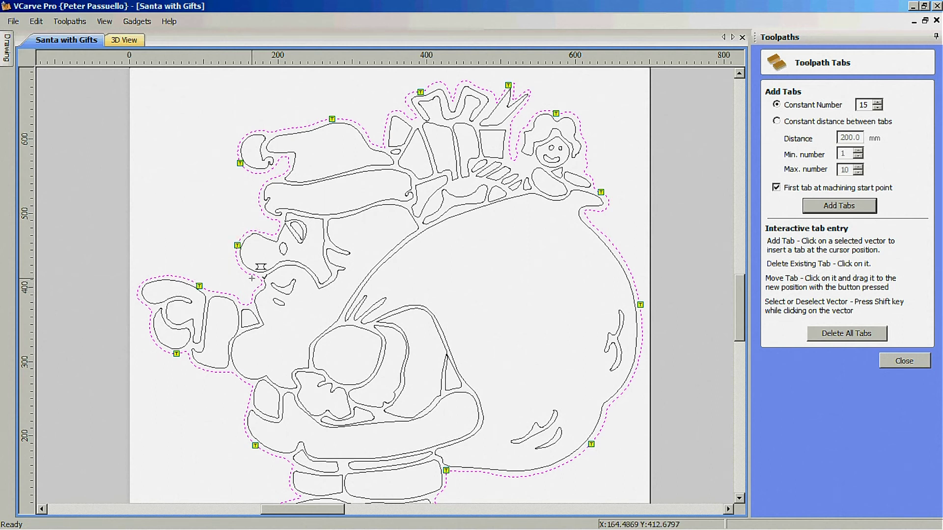
Reposition the tab at the front boot and shift the tab behind the legs onto the sack's underside, then finish tab editing
scroll(255, 293, "down", 1)
scroll(256, 295, "down", 1)
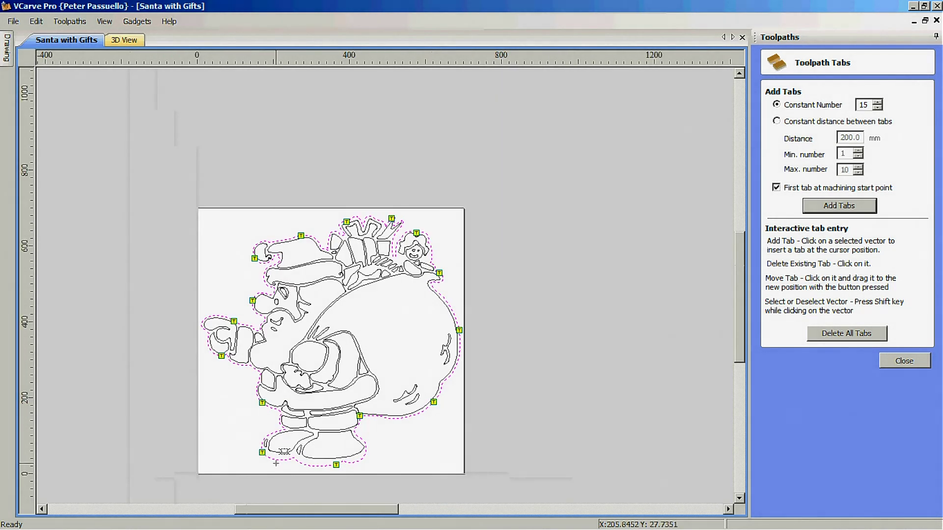
scroll(283, 449, "up", 3)
left_click_drag(241, 432, 247, 439)
scroll(542, 397, "down", 1)
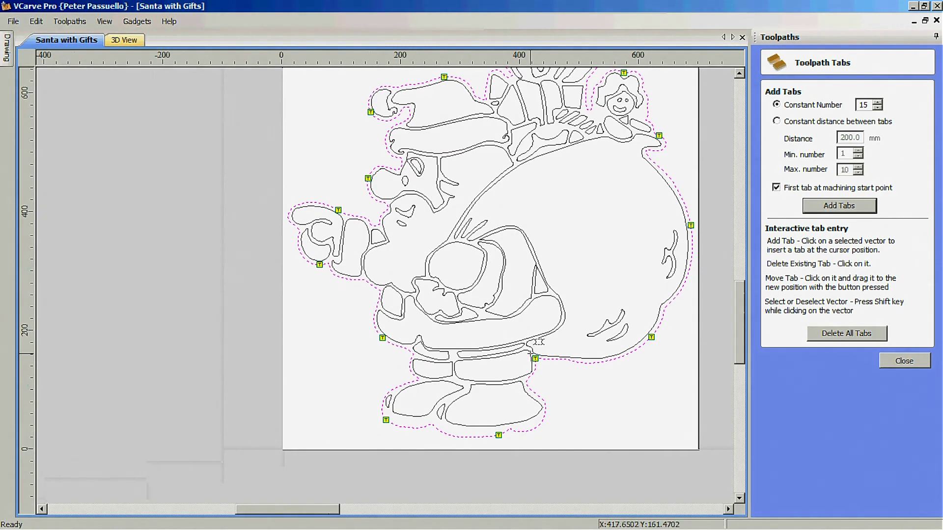
left_click_drag(534, 358, 569, 361)
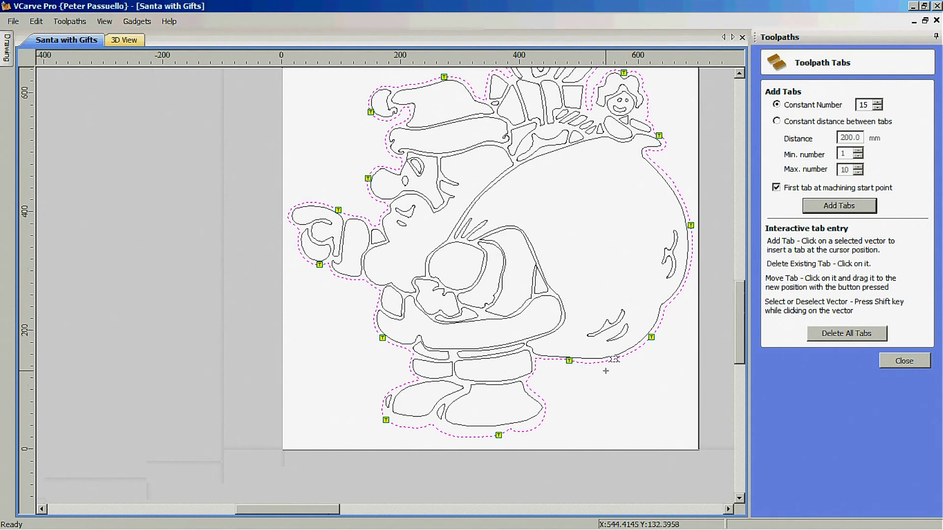
scroll(626, 361, "down", 1)
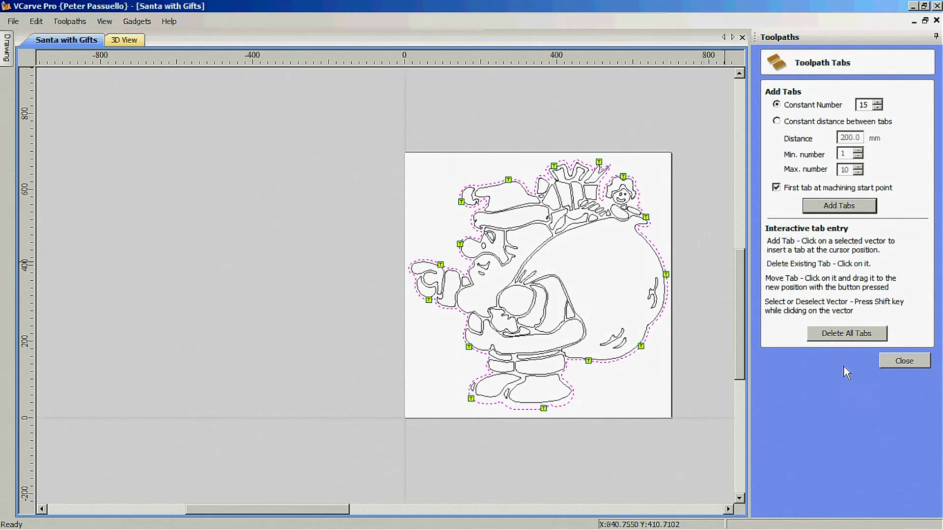
left_click(890, 361)
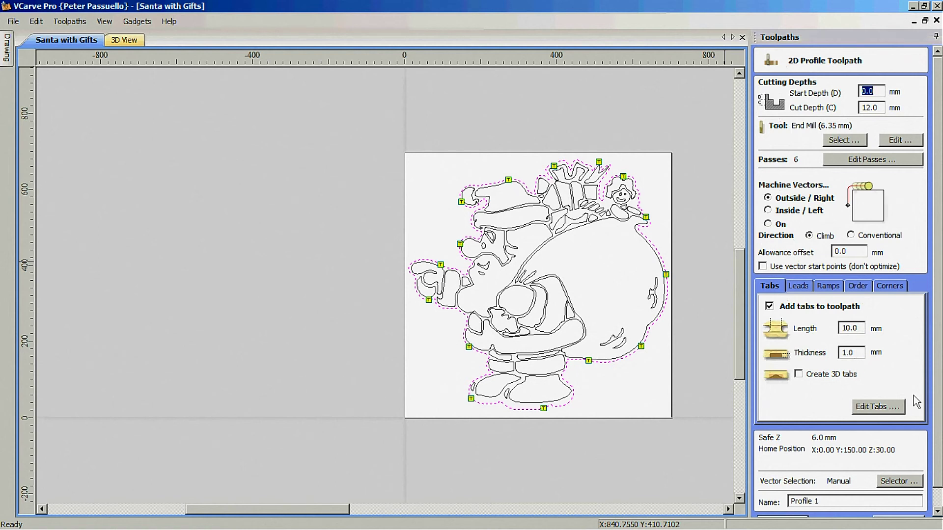
Recalculate the tabbed profile toolpath, reset the 3D preview and preview all toolpaths
scroll(869, 468, "down", 2)
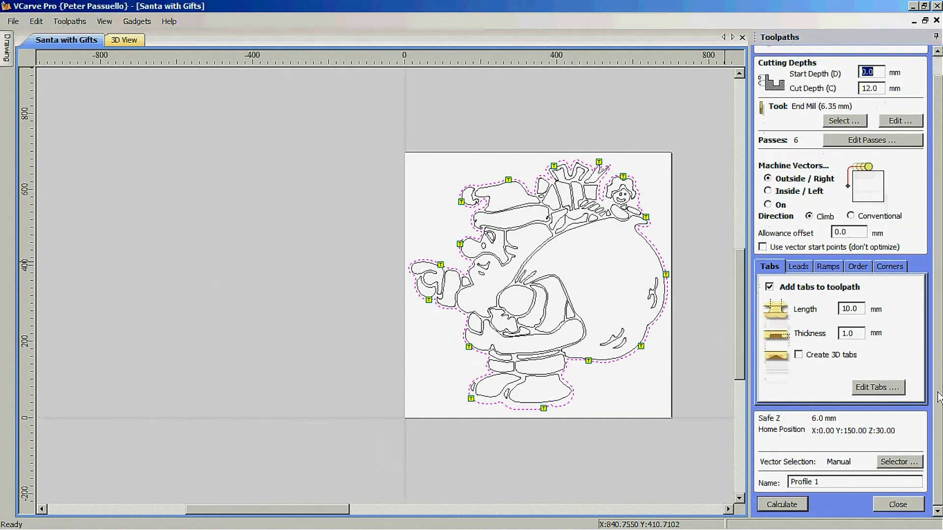
left_click(776, 505)
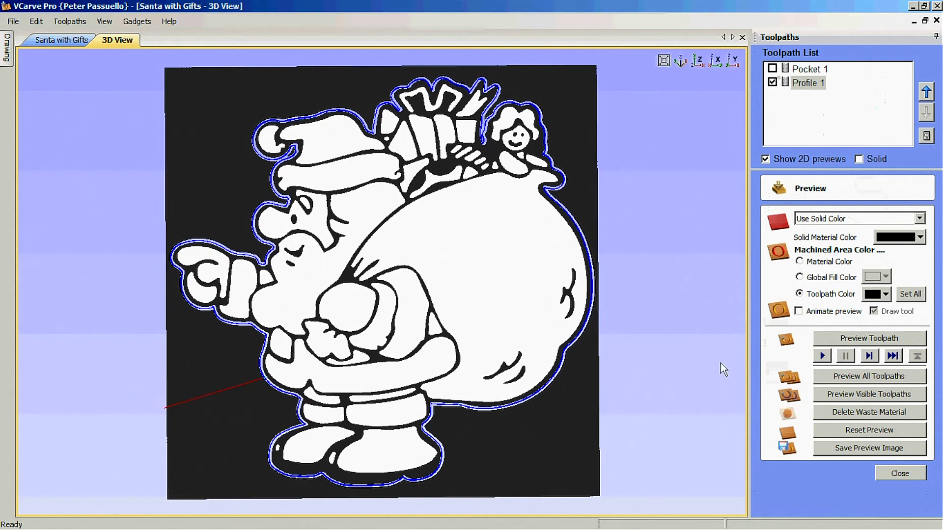
left_click(871, 431)
left_click(864, 379)
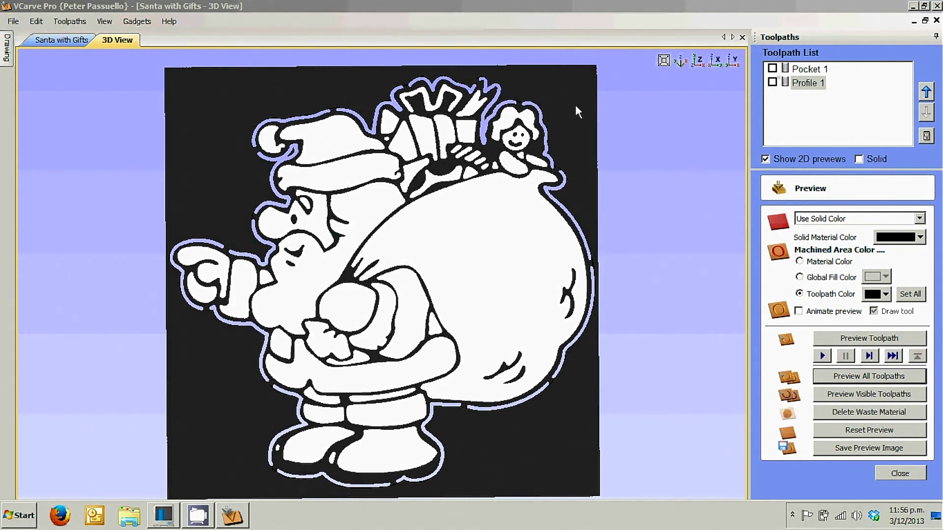
Reopen the pocket toolpath, set its 6.35 mm end mill to tool number 1, and recalculate the toolpath
left_click(806, 70)
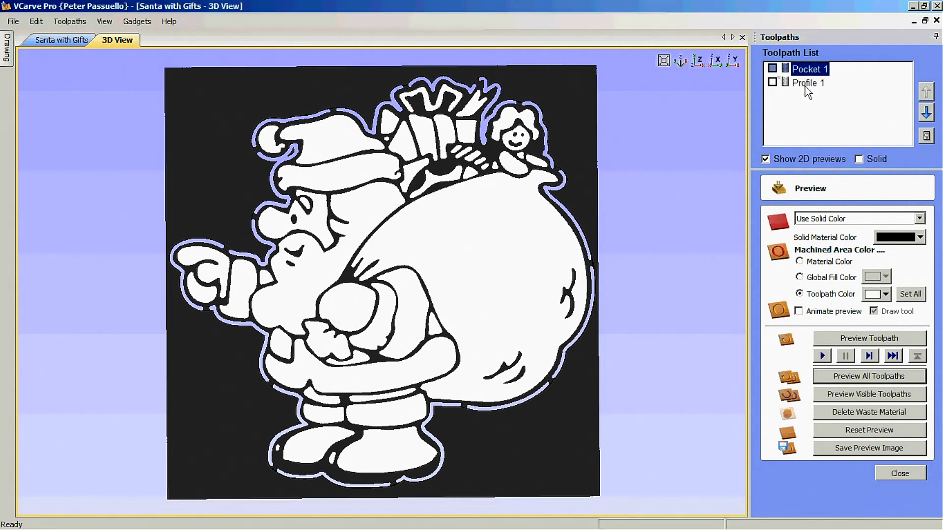
double_click(806, 72)
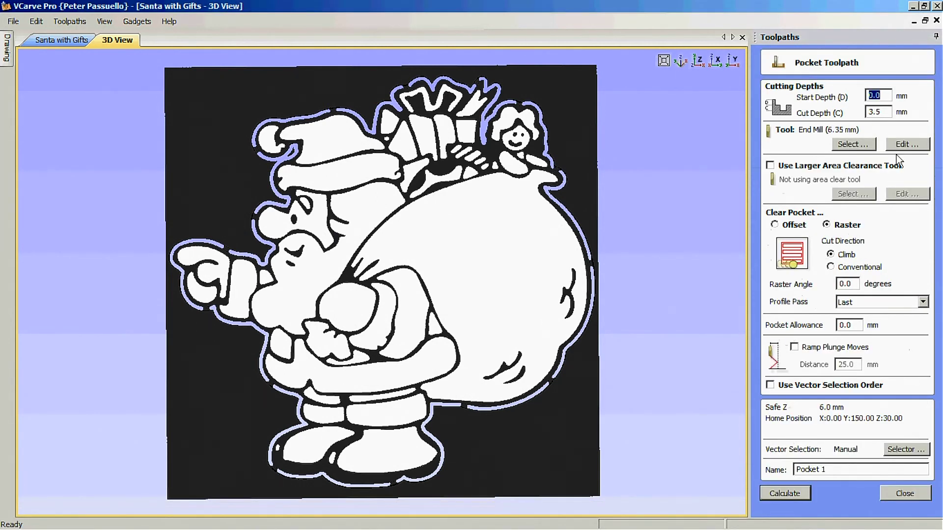
left_click(904, 144)
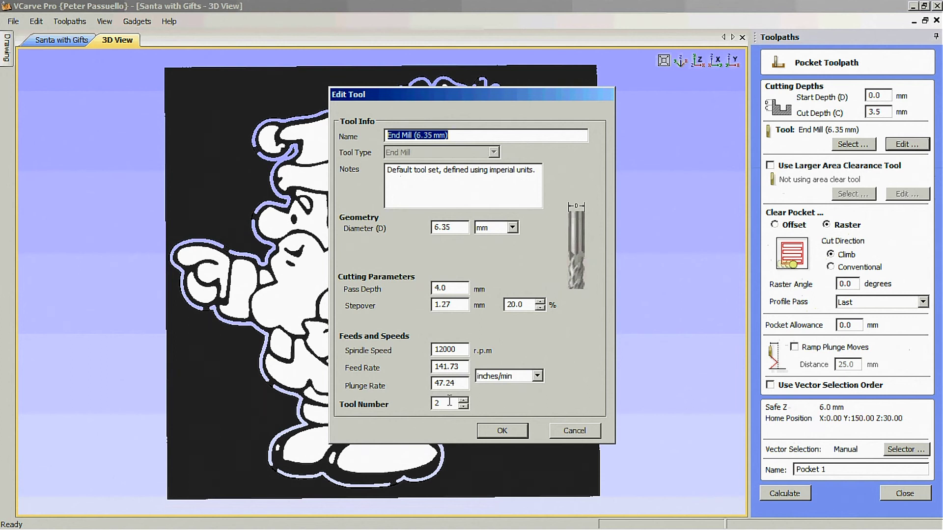
left_click(493, 427)
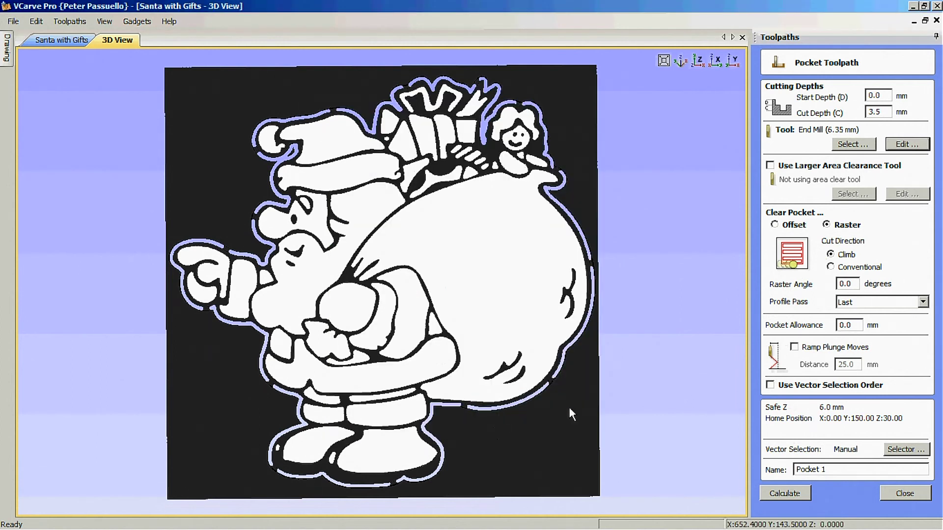
left_click(785, 492)
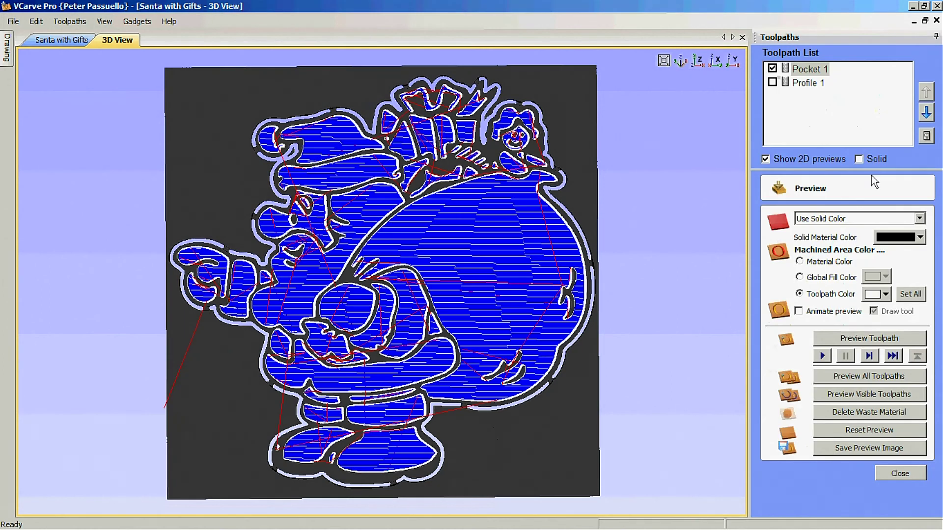
Reopen the profile toolpath, give its 6.35 mm end mill tool number 2, and recalculate the toolpath
left_click(808, 84)
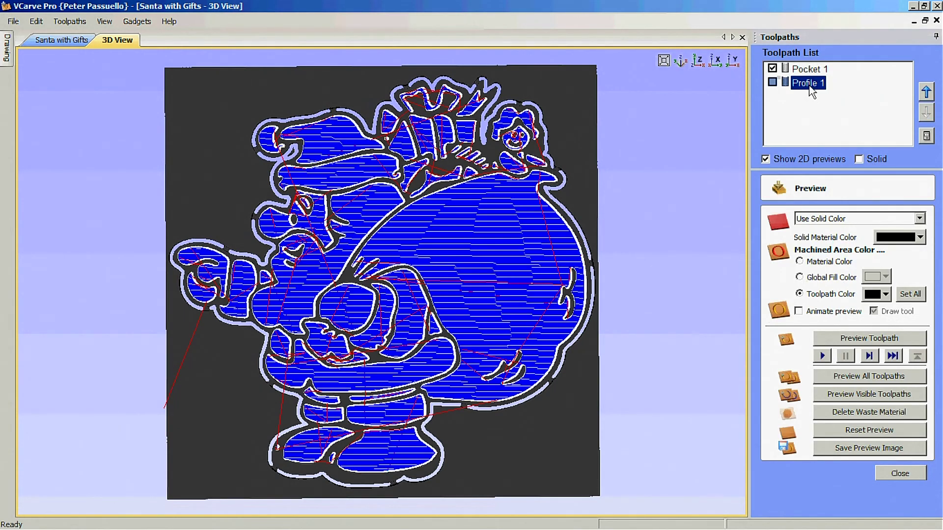
left_click(789, 138)
left_click(800, 85)
double_click(800, 86)
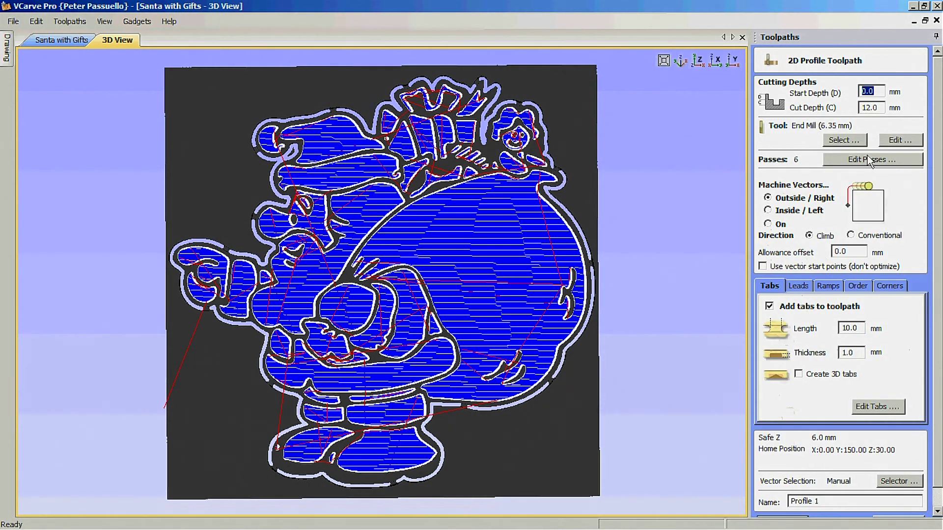
left_click(917, 144)
left_click(511, 432)
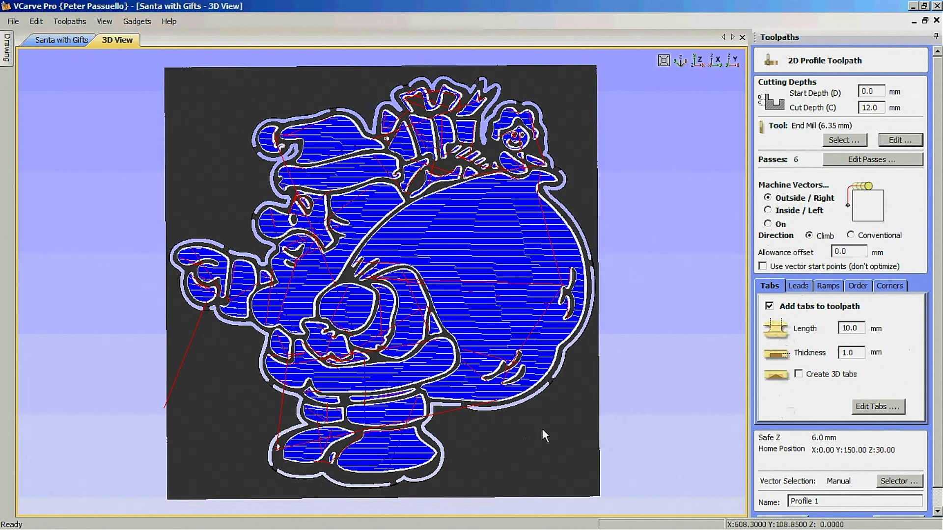
scroll(840, 295, "down", 1)
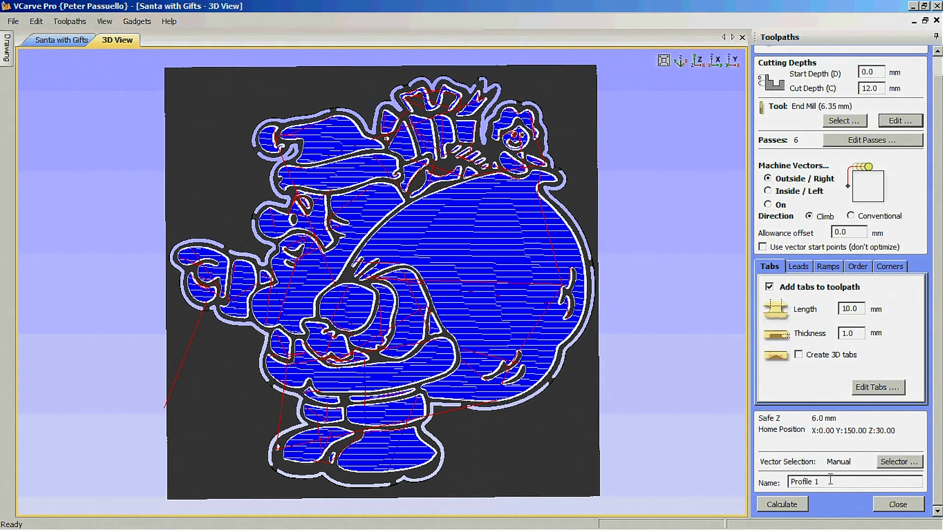
left_click(792, 503)
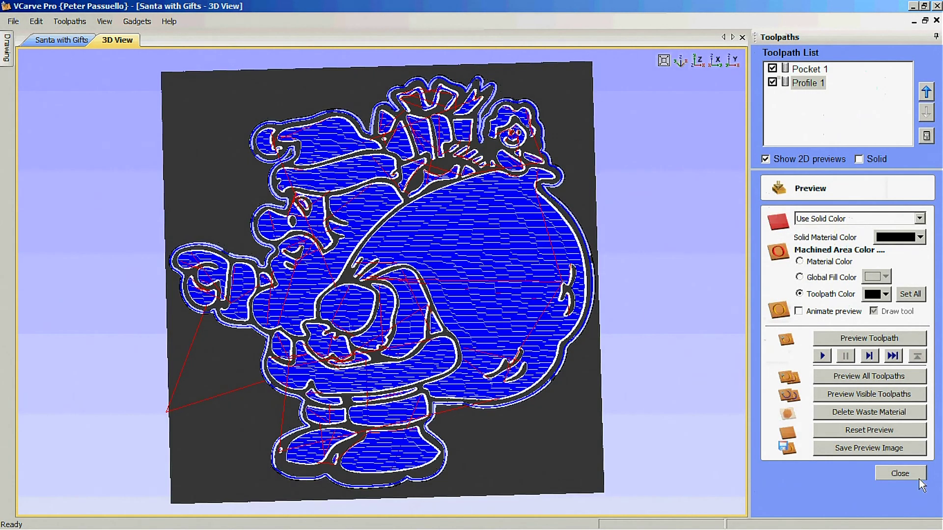
Hide the pocket and profile toolpath lines in the 3D view and close the preview settings
left_click(773, 82)
left_click(773, 68)
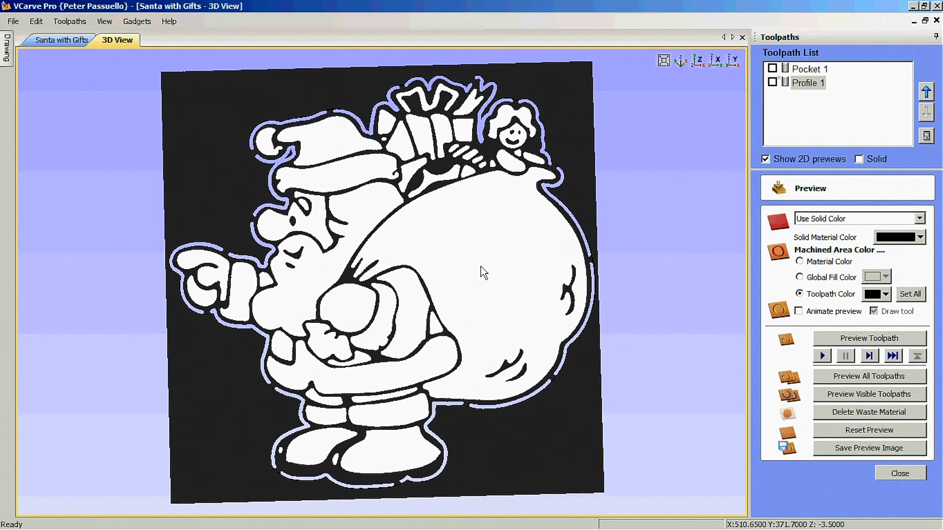
key("Escape")
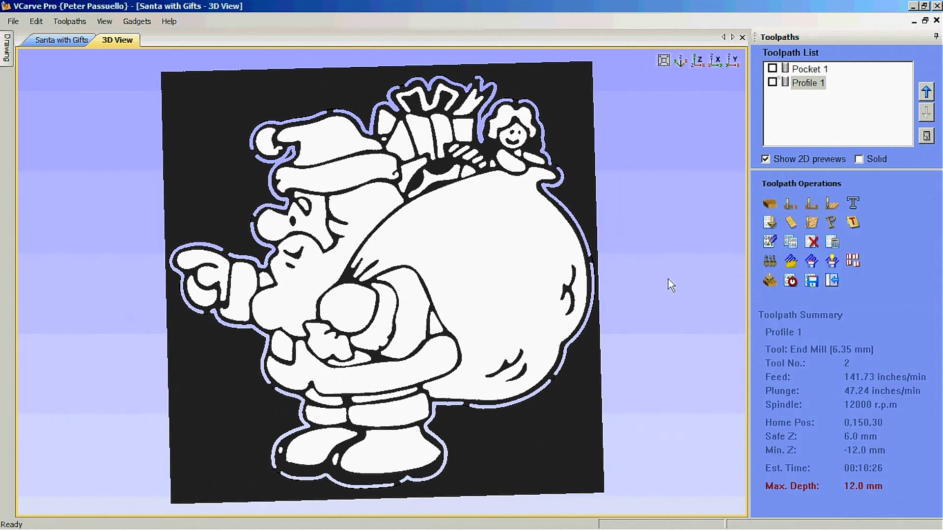
Save the visible pocket and profile toolpaths to one Mach2/3 ATC Arcs (mm) file named Santa with gifts.txt
left_click(811, 281)
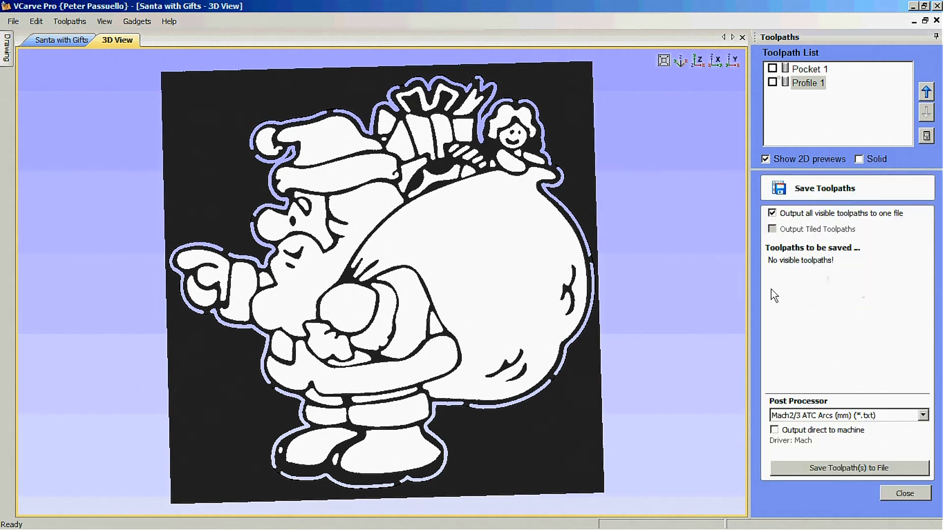
left_click(772, 68)
left_click(772, 82)
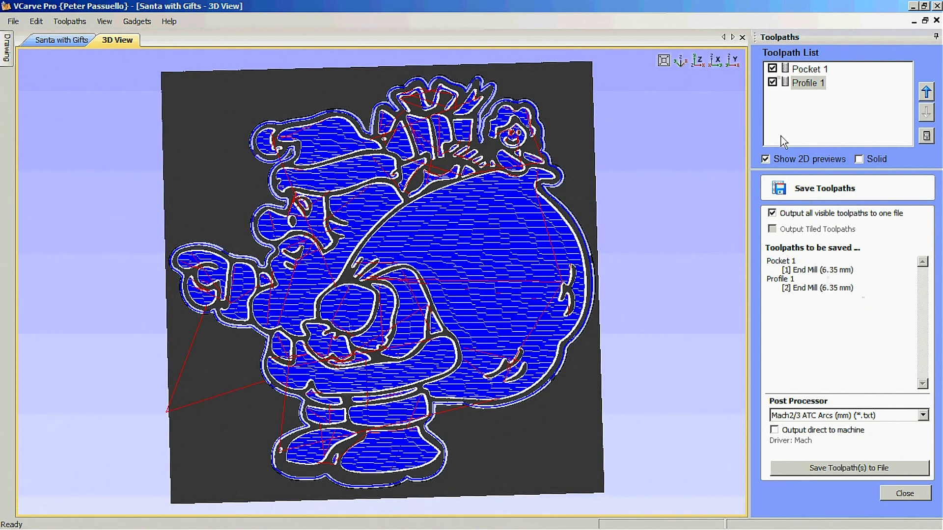
left_click(856, 470)
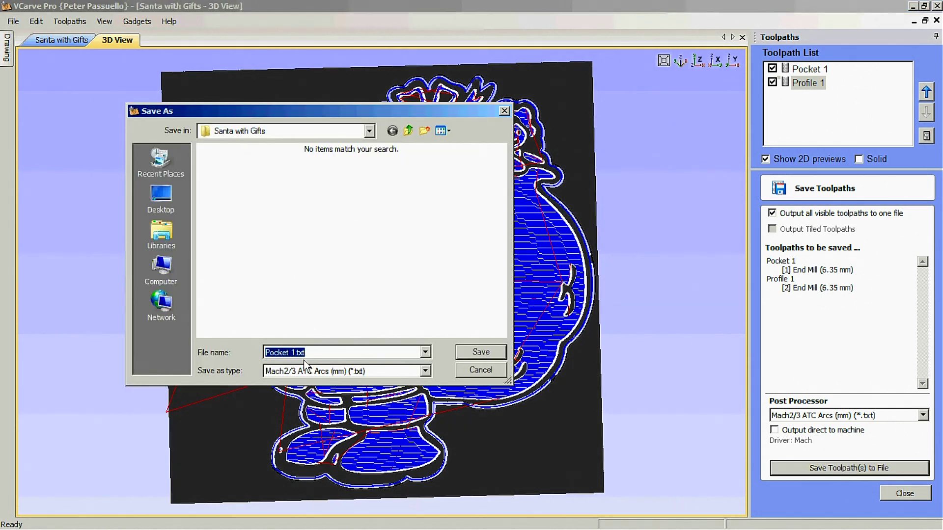
left_click_drag(295, 353, 241, 349)
type("Santa with gift")
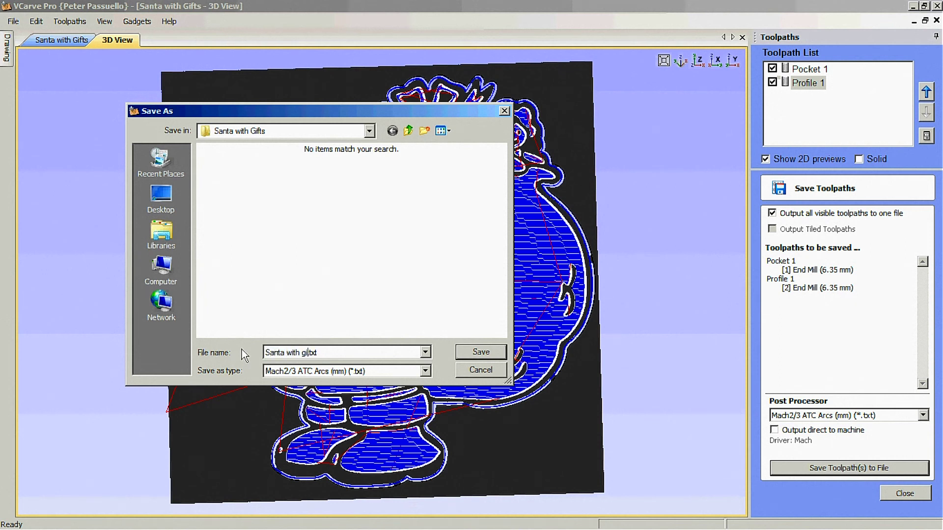
type("s")
left_click(480, 354)
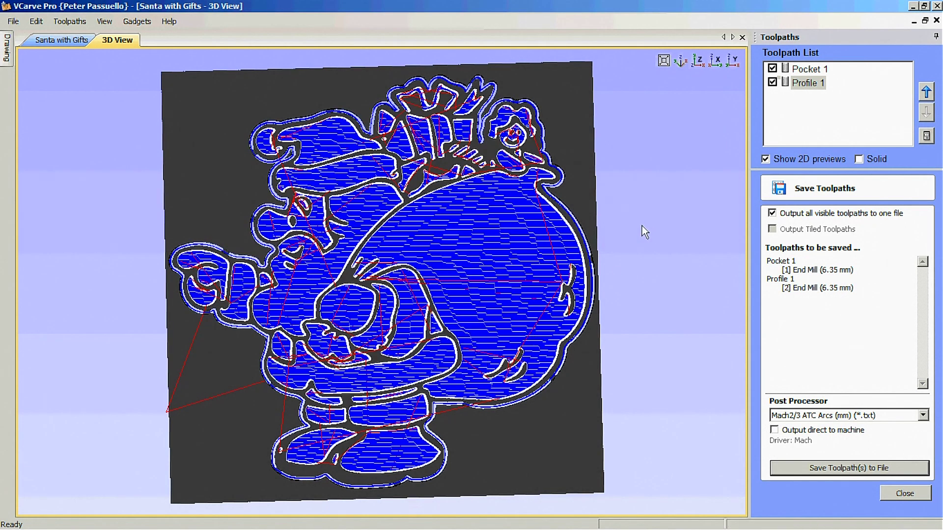